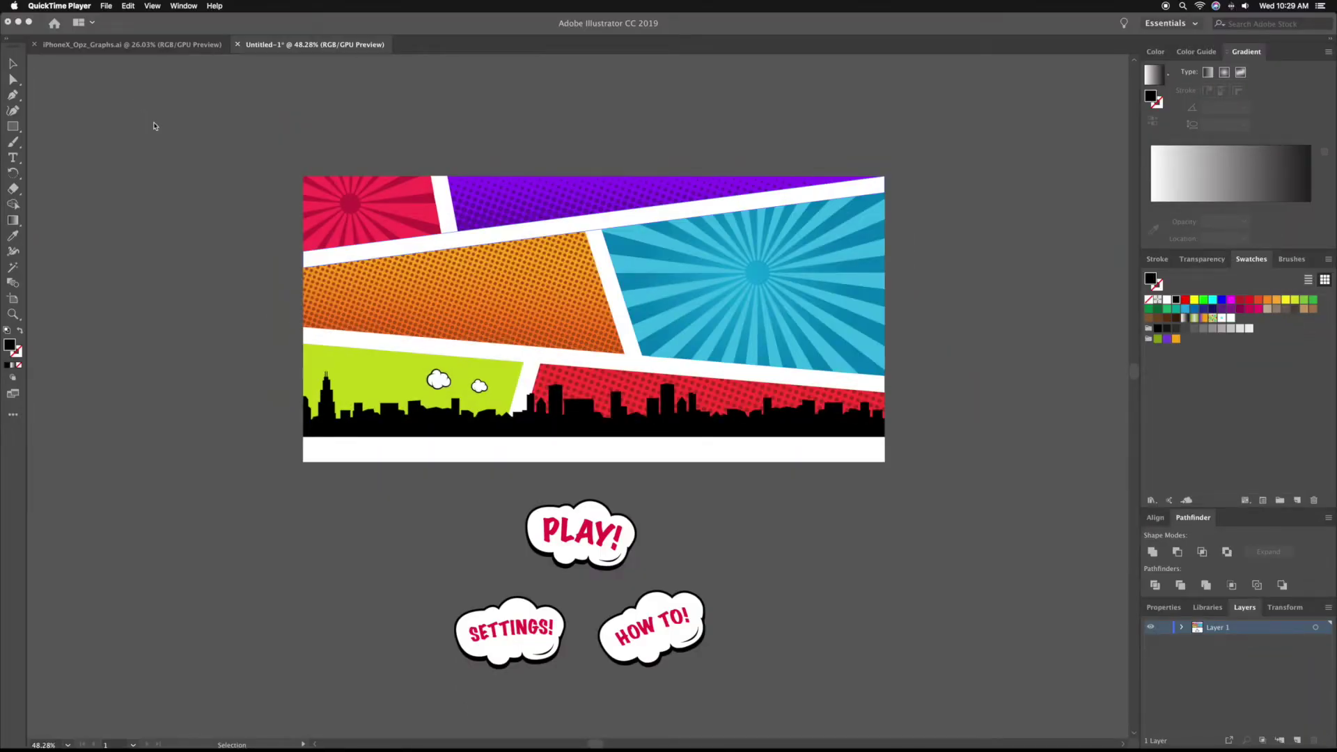
Step: Add the comic background artwork to the export assets as testBackground
click(495, 247)
right_click(494, 247)
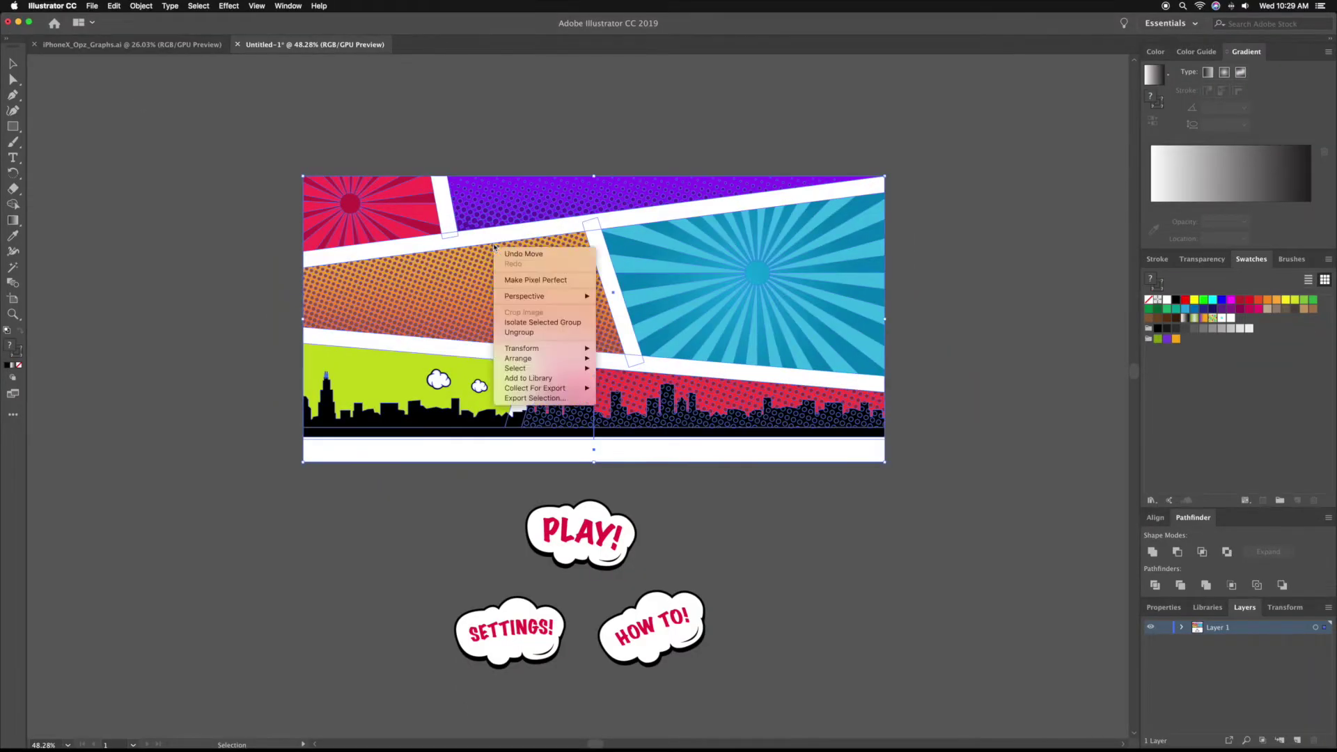
click(532, 399)
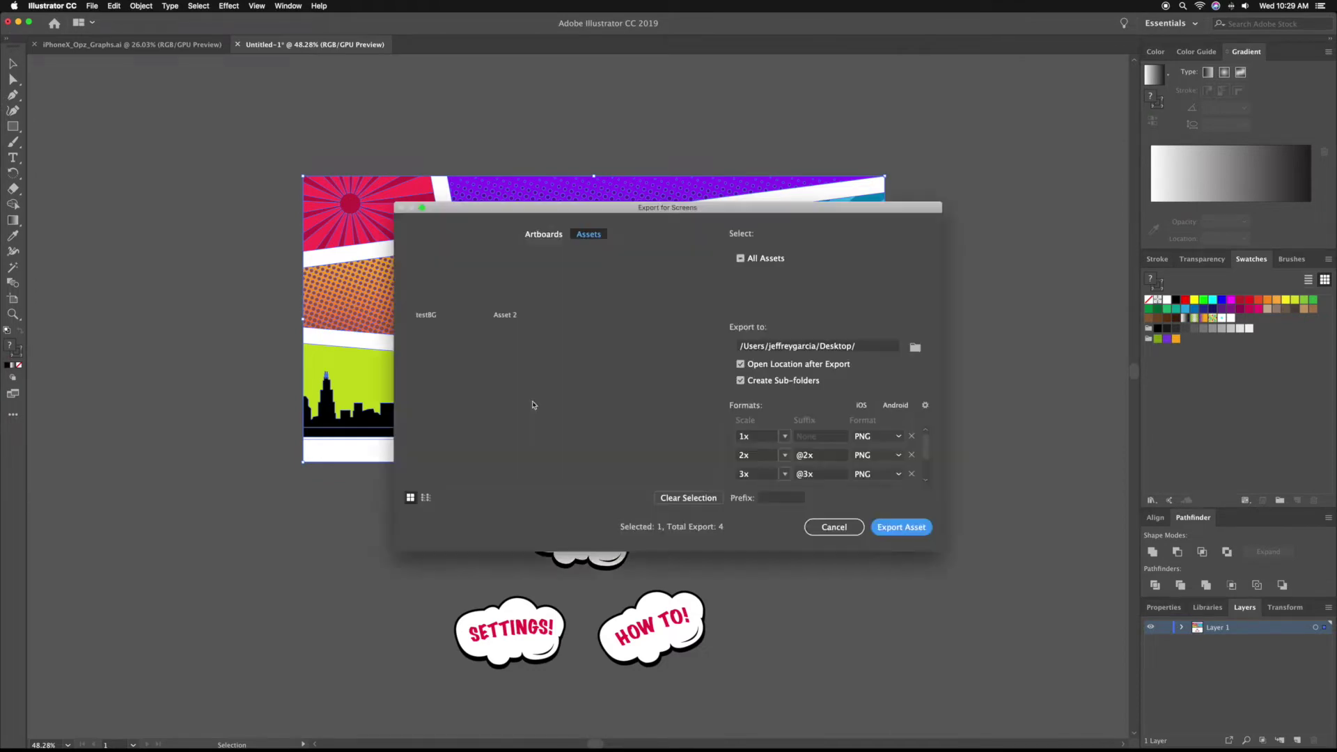
double_click(504, 317)
text(tes)
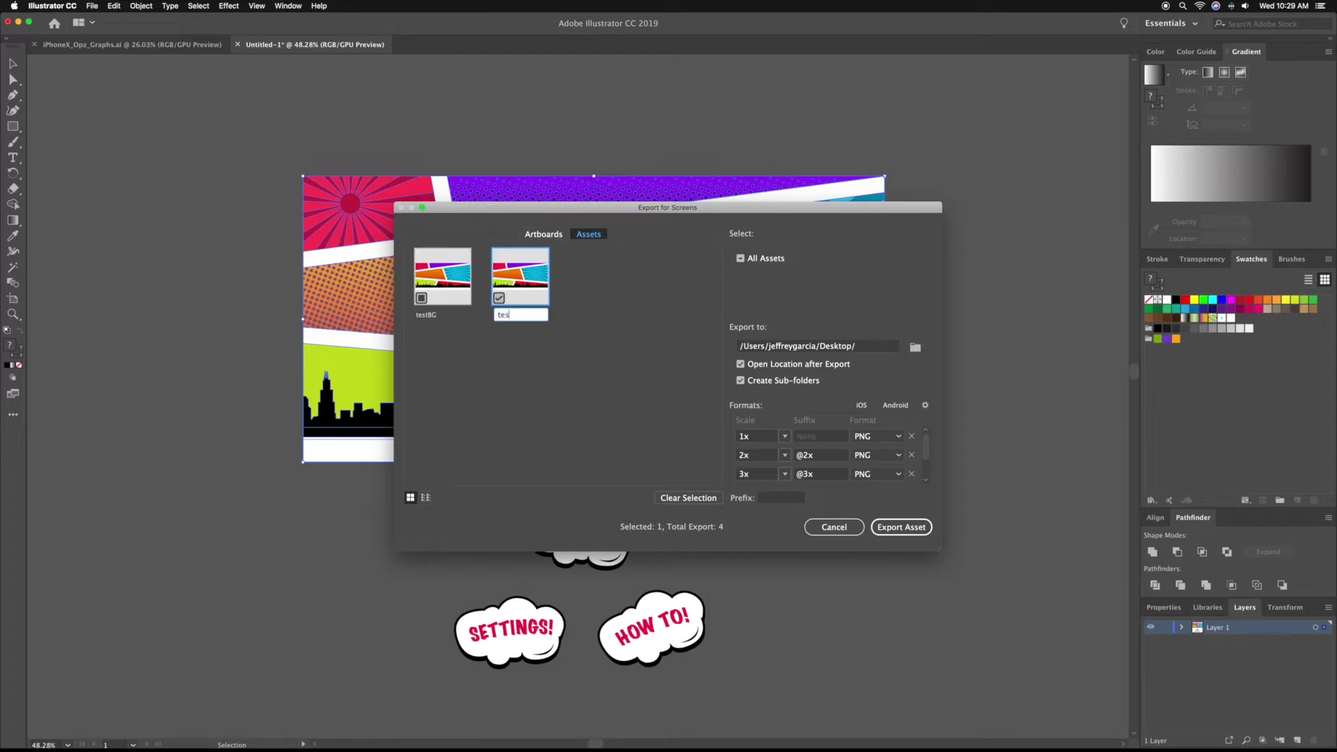
text(t)
text(ack)
text(round)
Step: Export testBackground at the iOS scale preset into the Unity Sprites_ folder
click(916, 348)
click(773, 463)
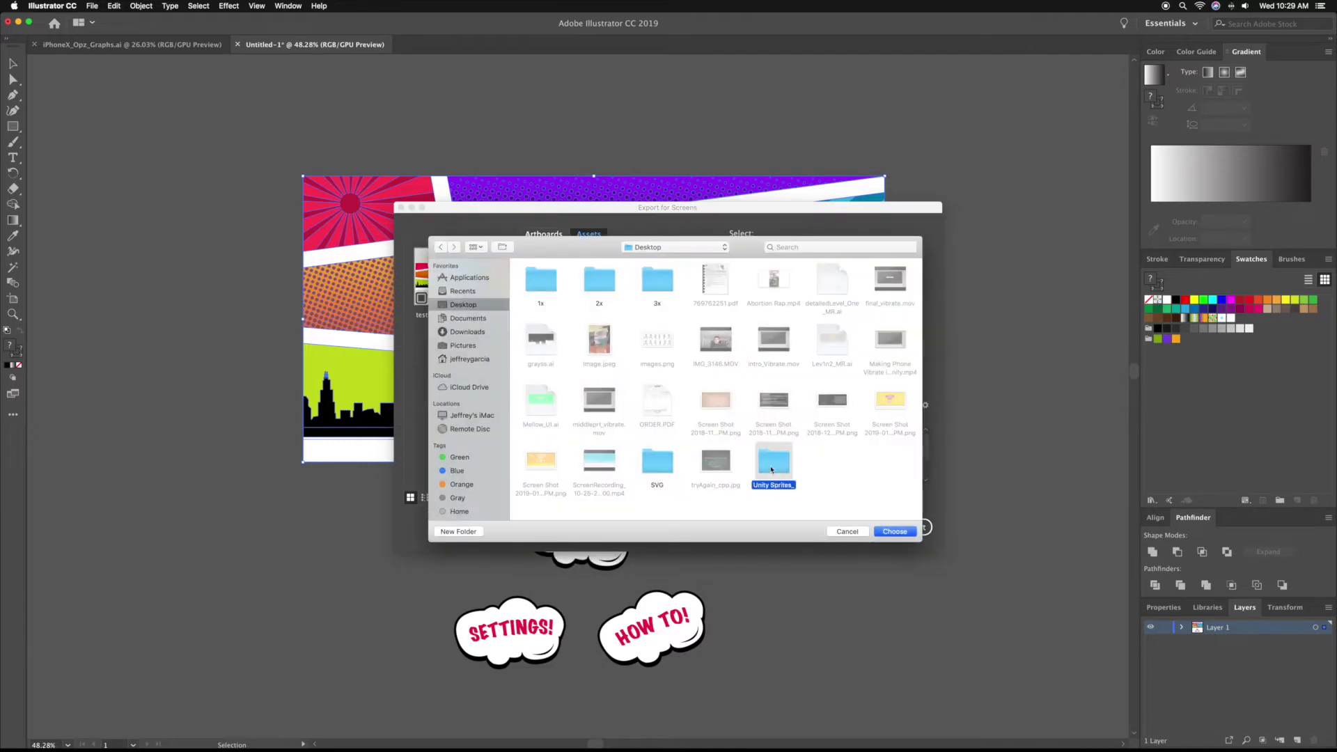
click(882, 533)
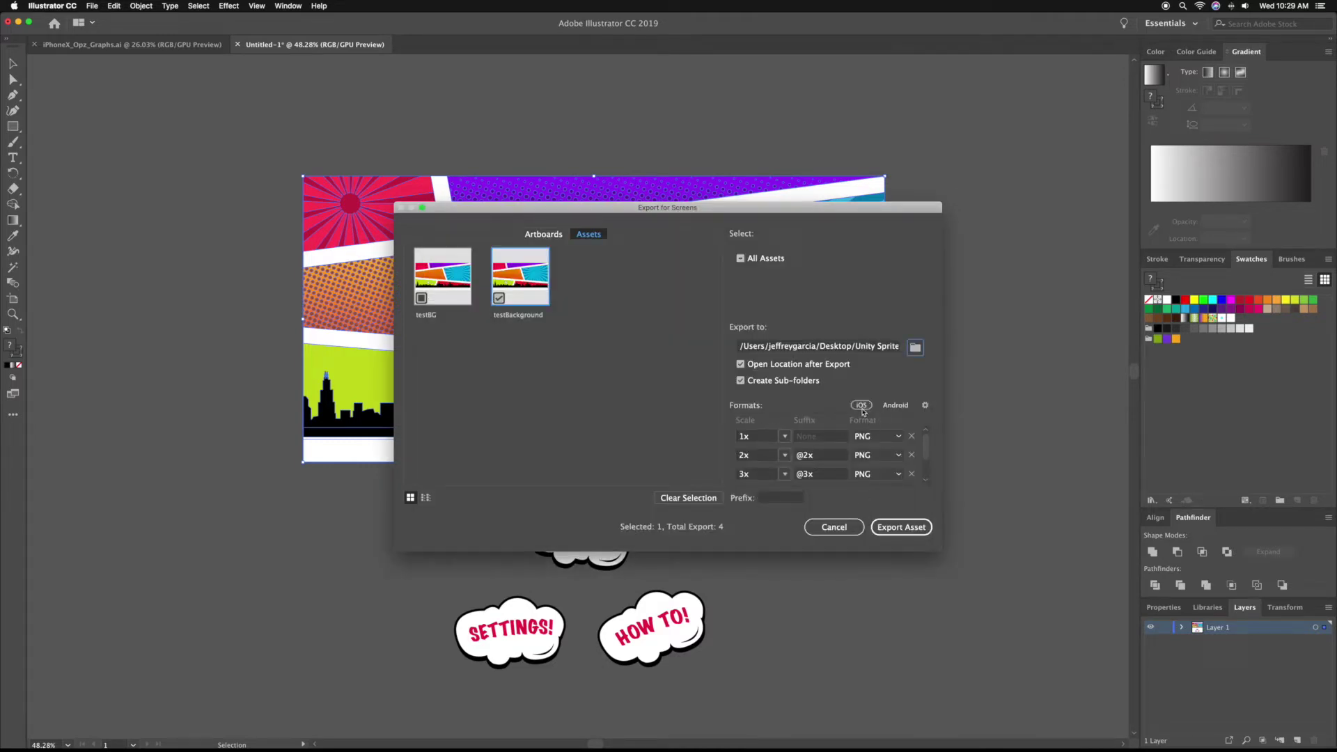
click(862, 407)
click(901, 527)
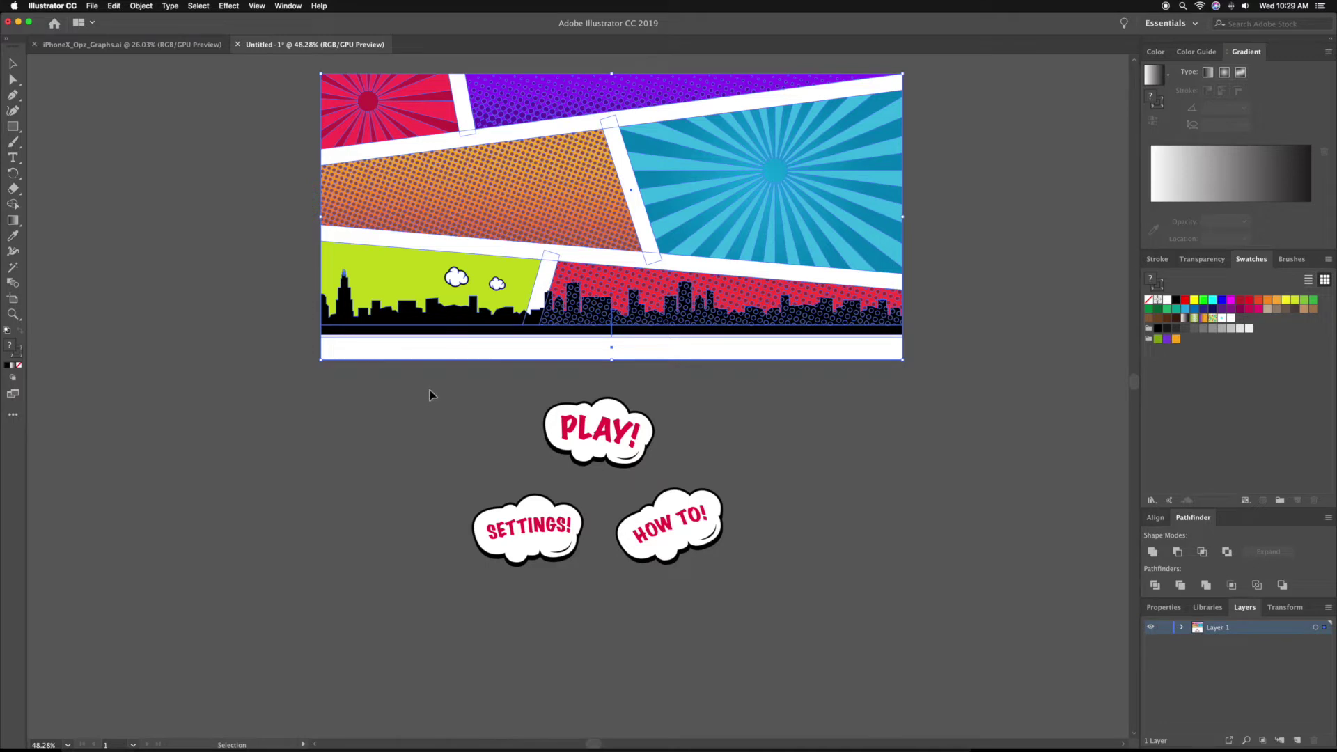
Step: Export the PLAY, SETTINGS and HOW TO cloud buttons as one asset named testButtons
drag(796, 620, 480, 390)
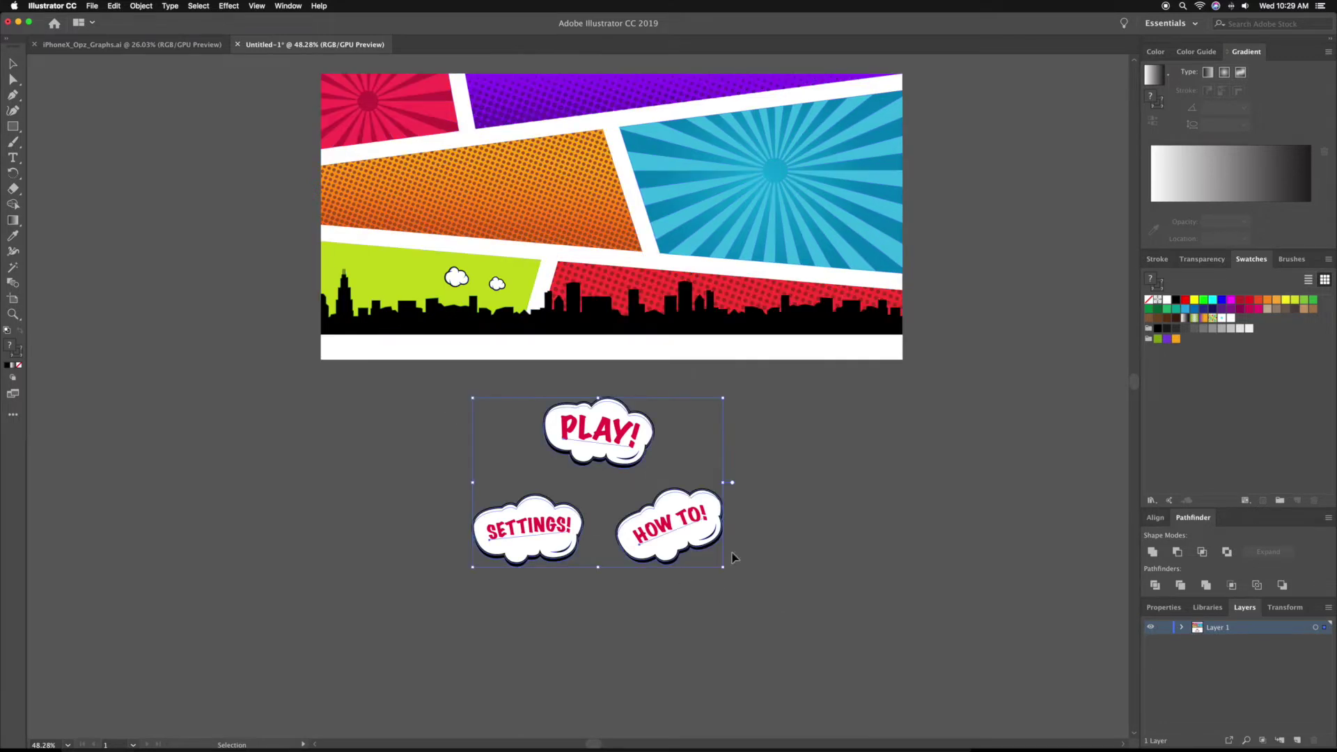
right_click(684, 531)
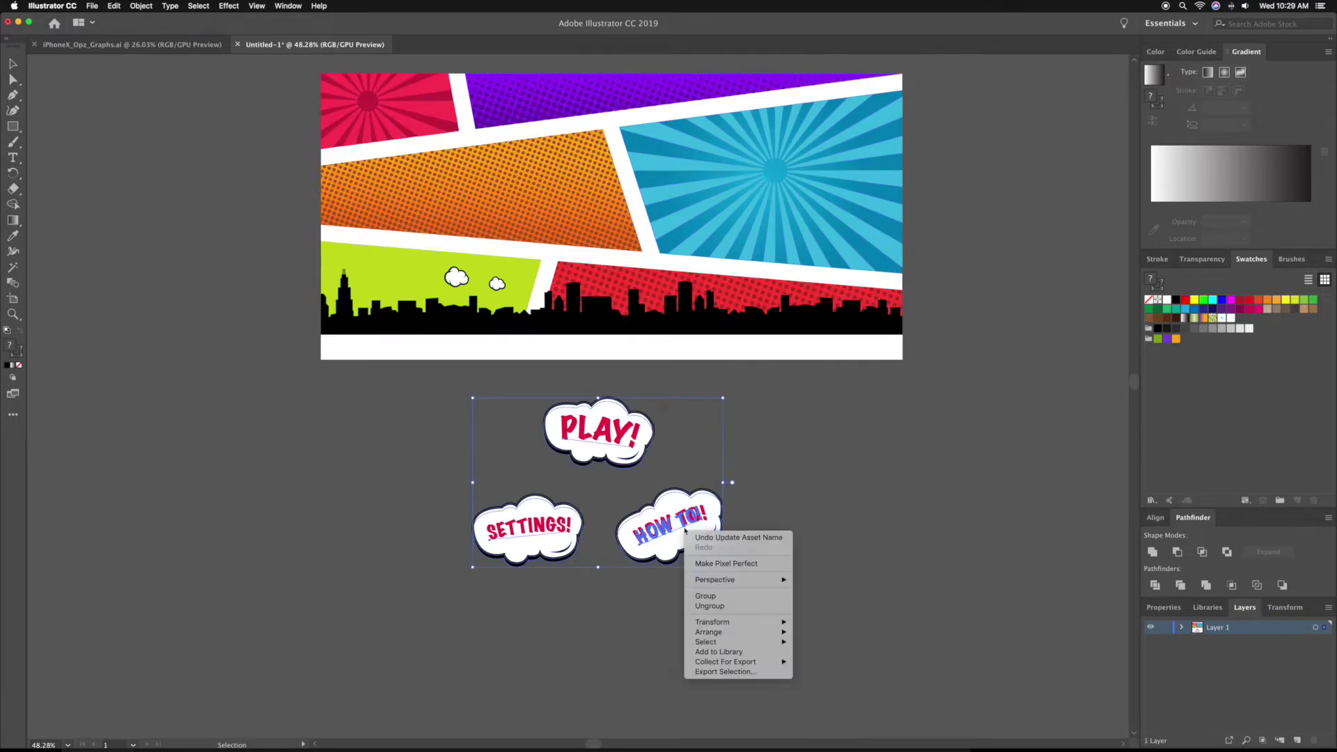
click(739, 672)
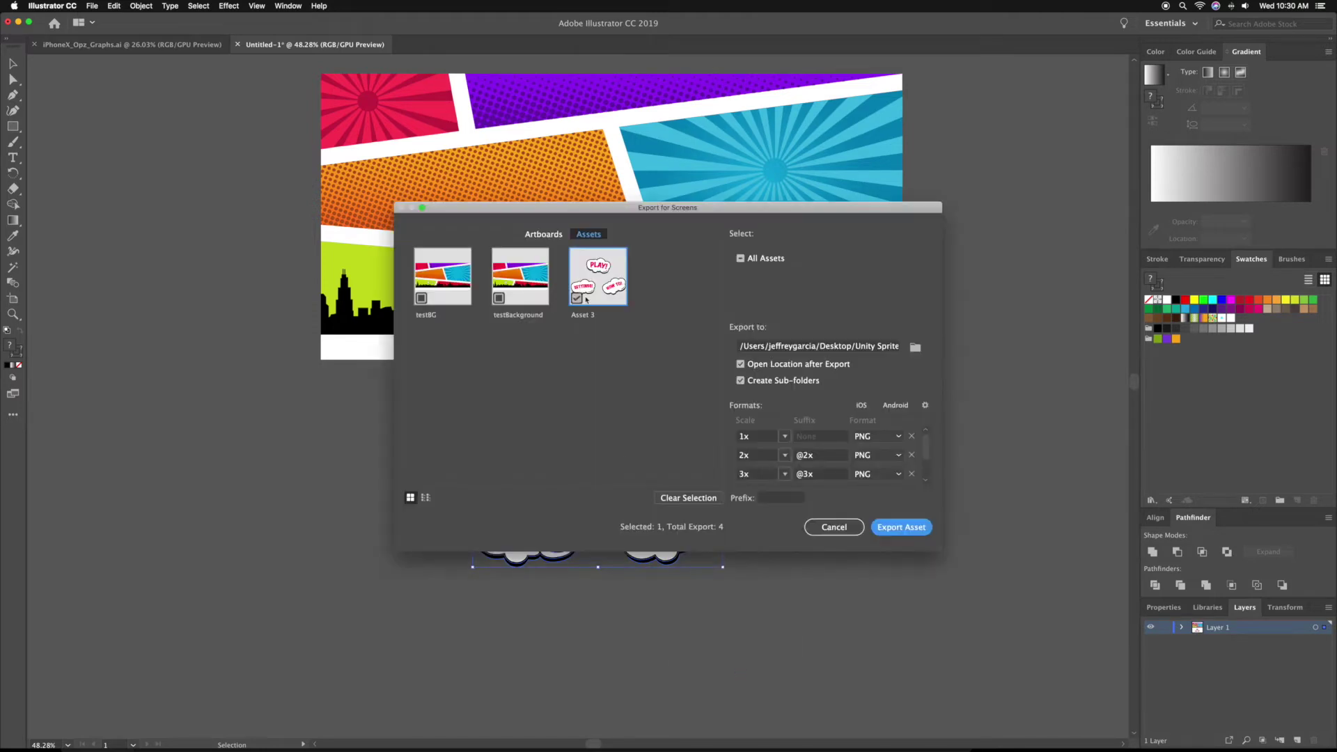
double_click(590, 315)
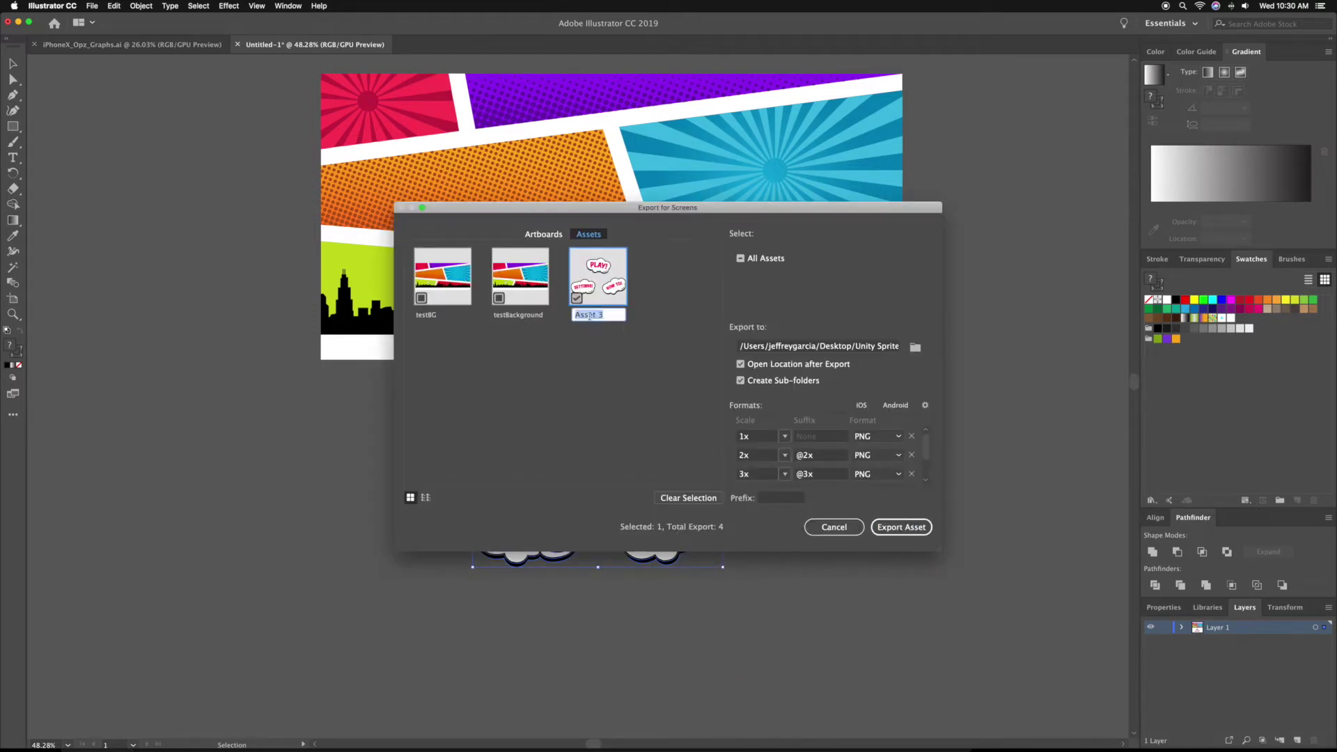
text(test)
text(Butto)
text(ns)
key(Return)
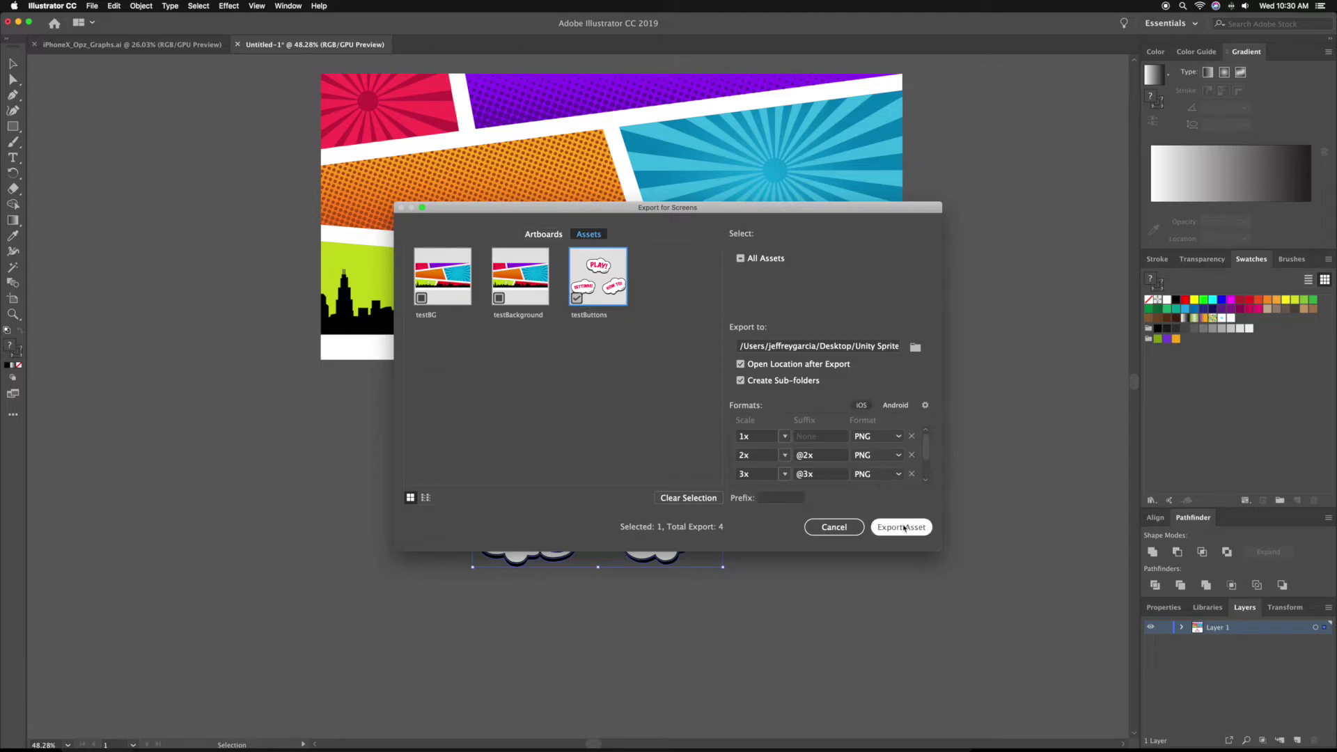
click(904, 527)
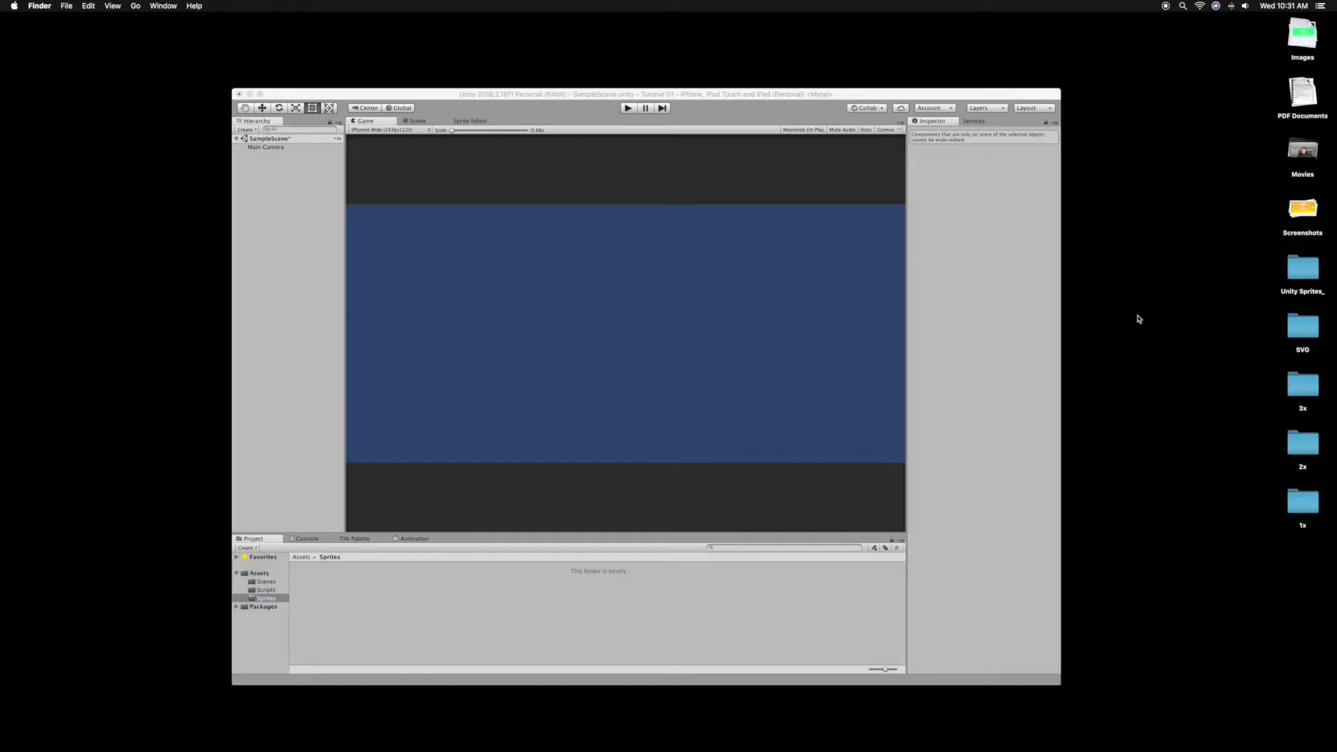
Step: Drag testBackground.png and testButtons.png from Unity Sprites_ into Unity's Assets/Sprites folder
double_click(1303, 273)
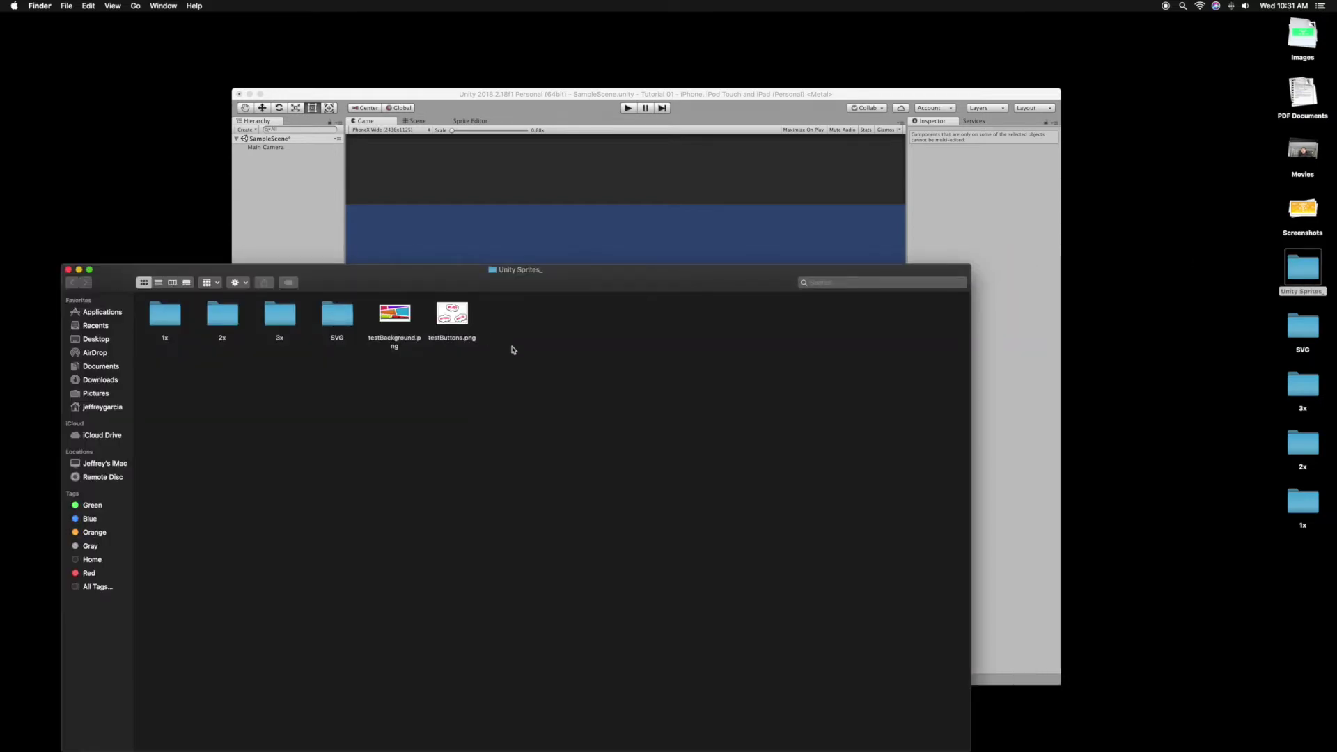
mouse_move(510, 350)
mouse_down()
mouse_move(392, 301)
mouse_move(523, 578)
mouse_up()
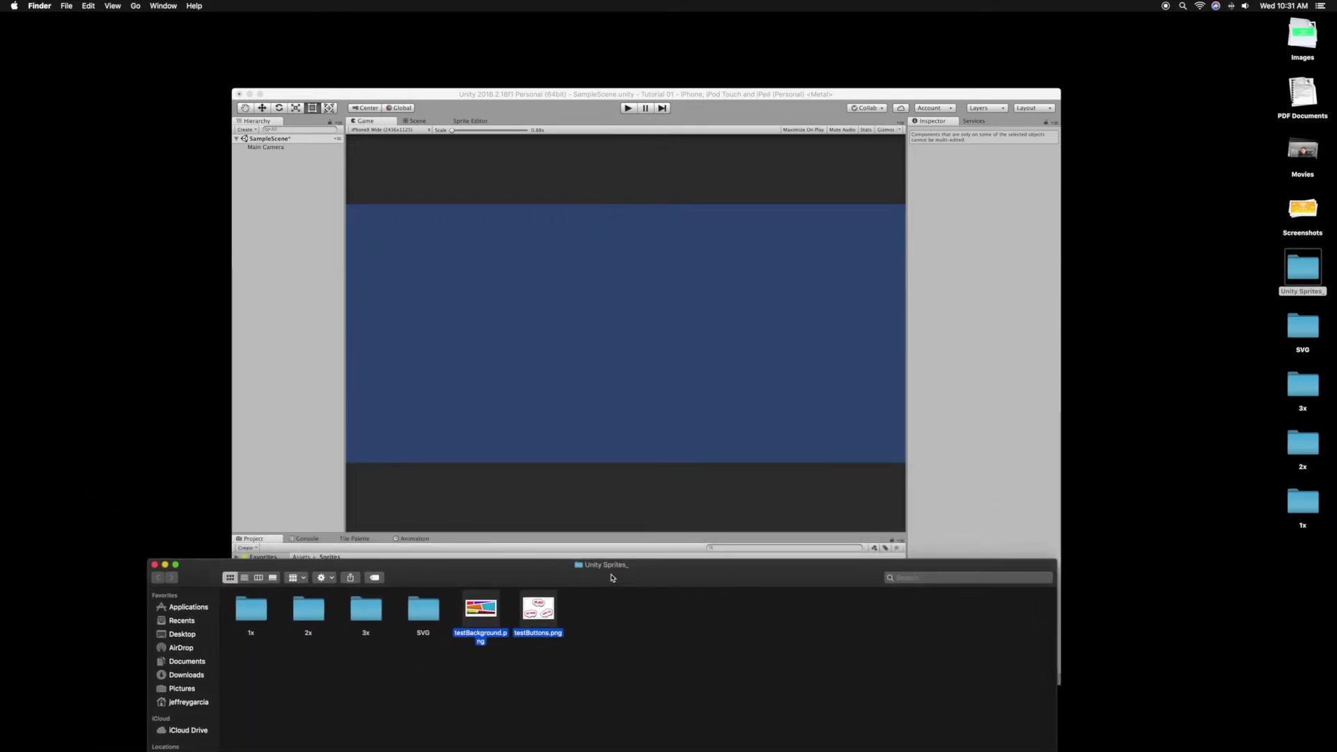
drag(623, 586, 933, 679)
drag(862, 713, 707, 617)
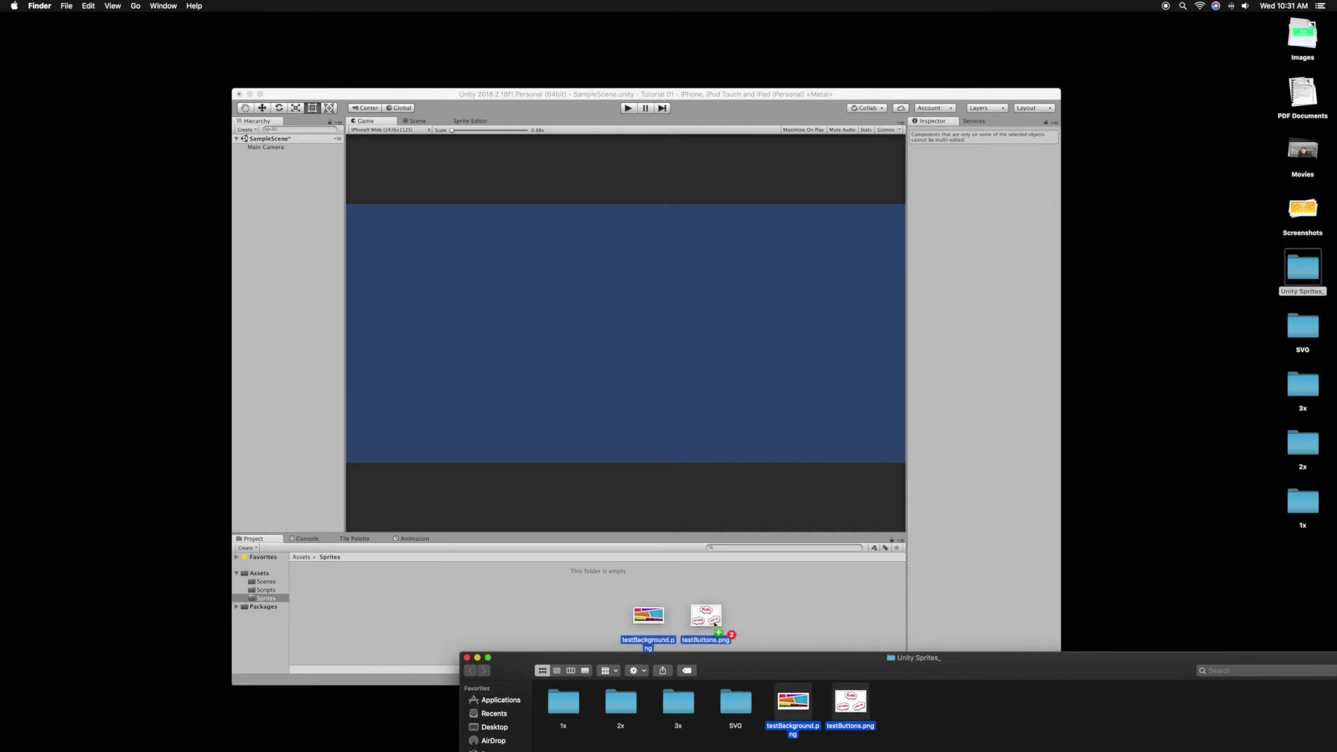
click(466, 658)
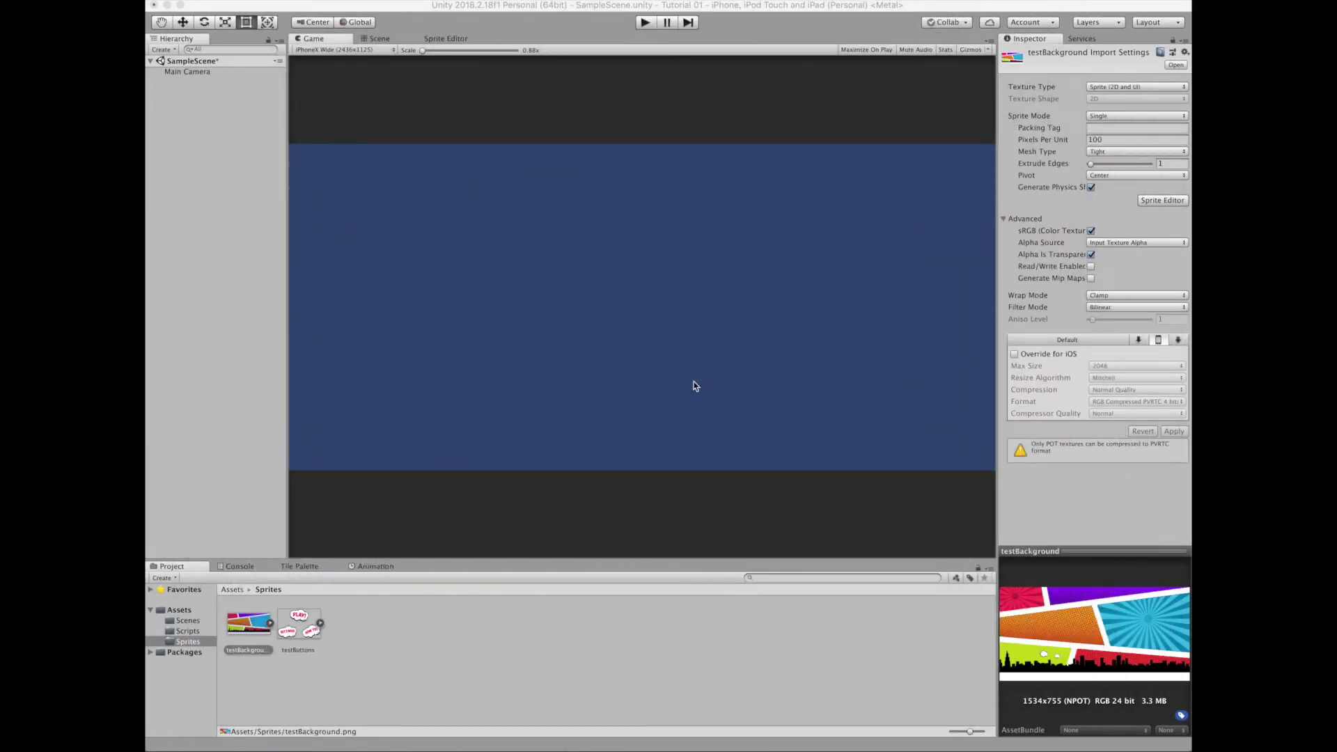
Step: Override testBackground's iOS settings to max size 1024 with RGBA Compressed PVRTC 2 bits
click(248, 633)
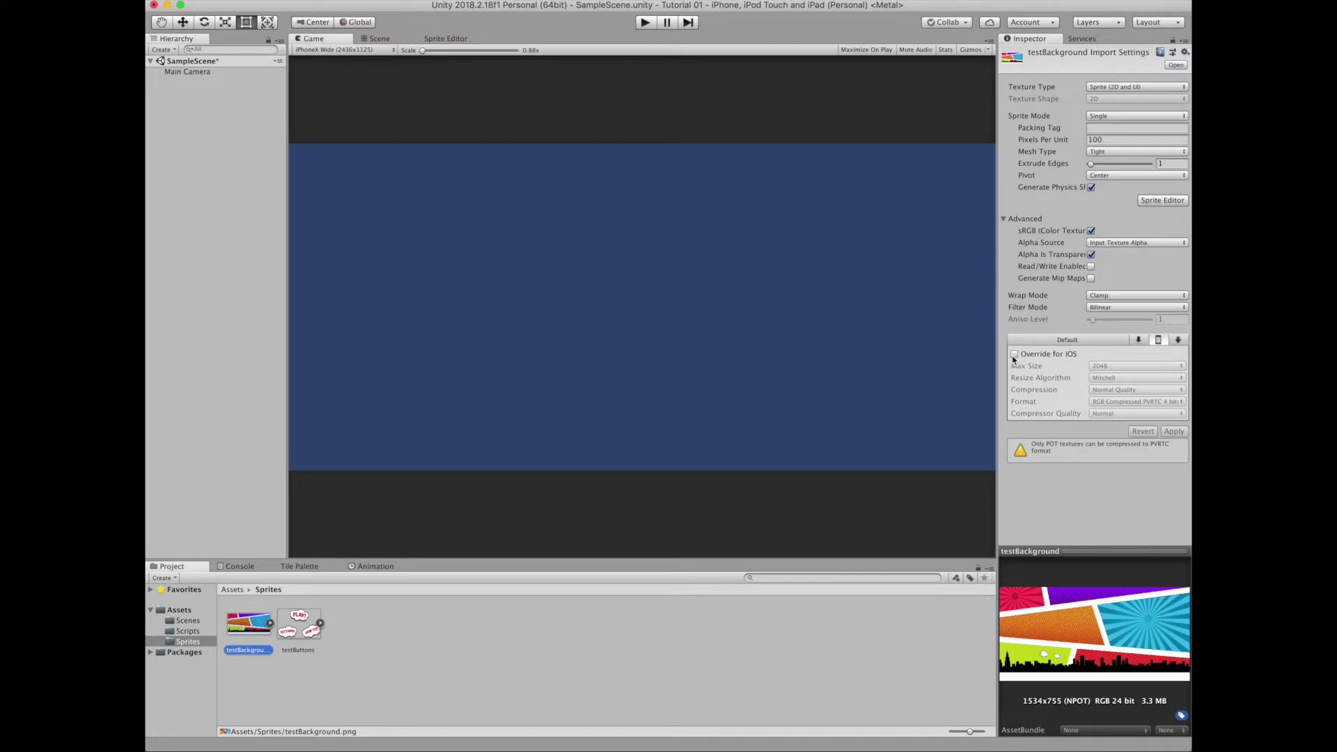
click(1013, 356)
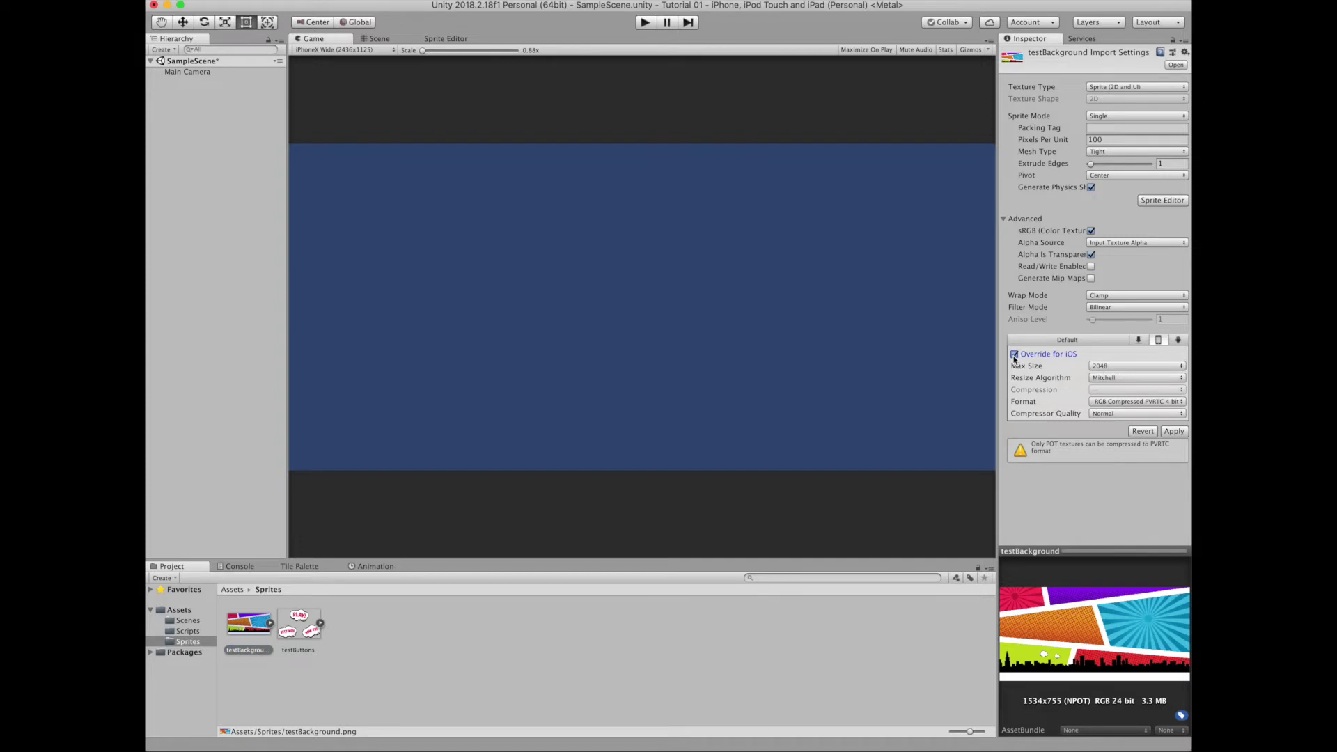
click(1117, 369)
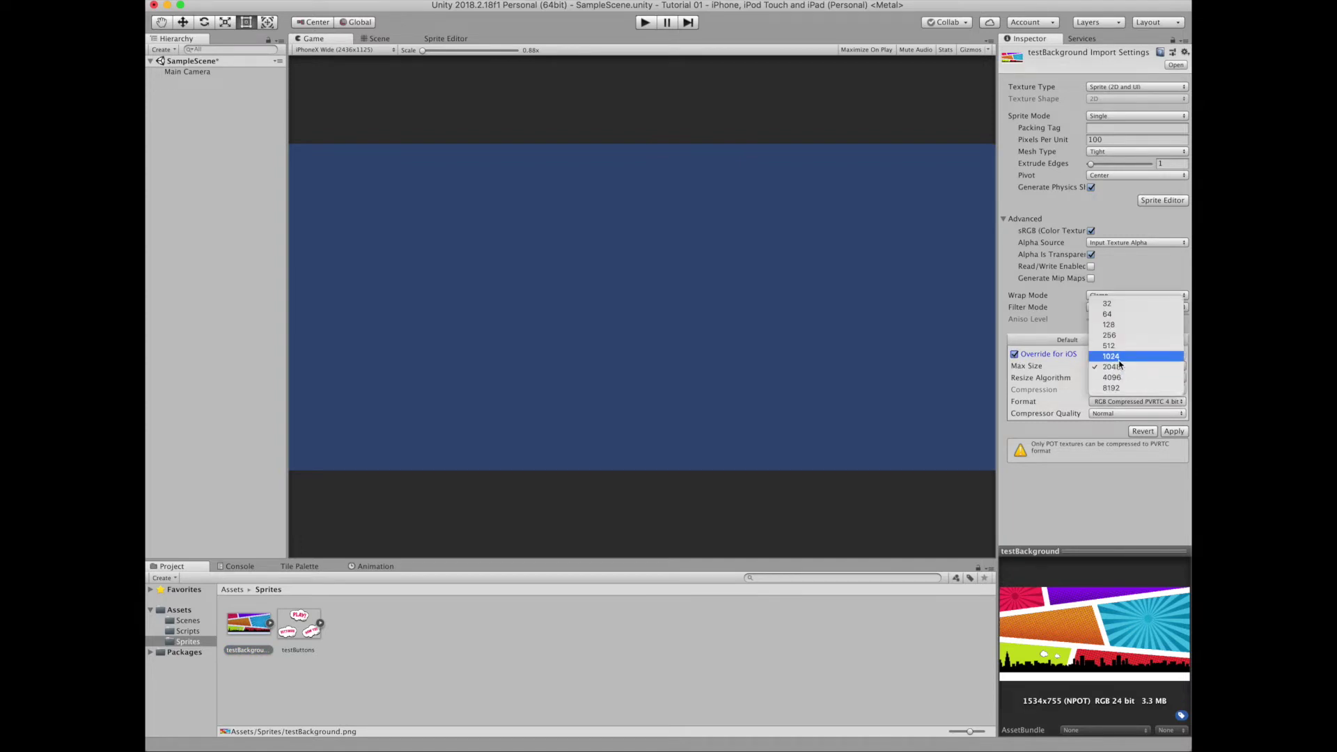
click(1118, 358)
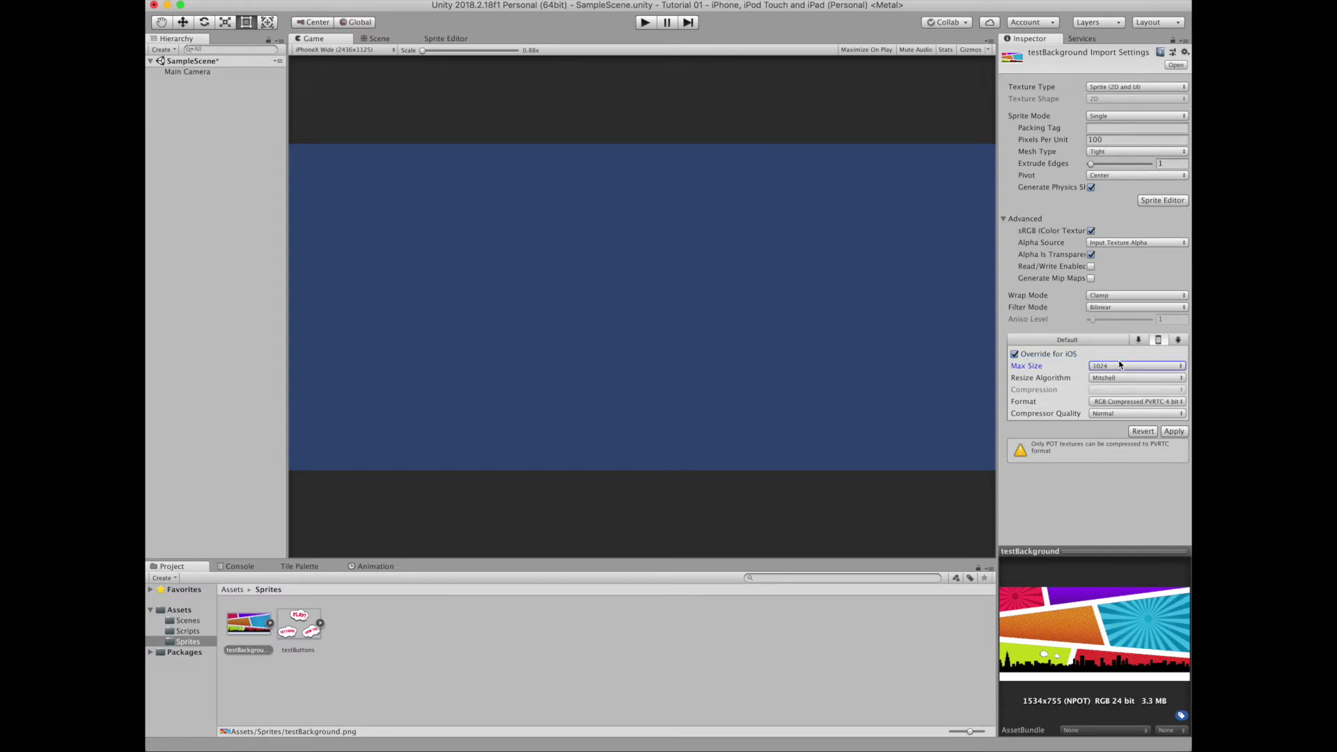
click(1112, 402)
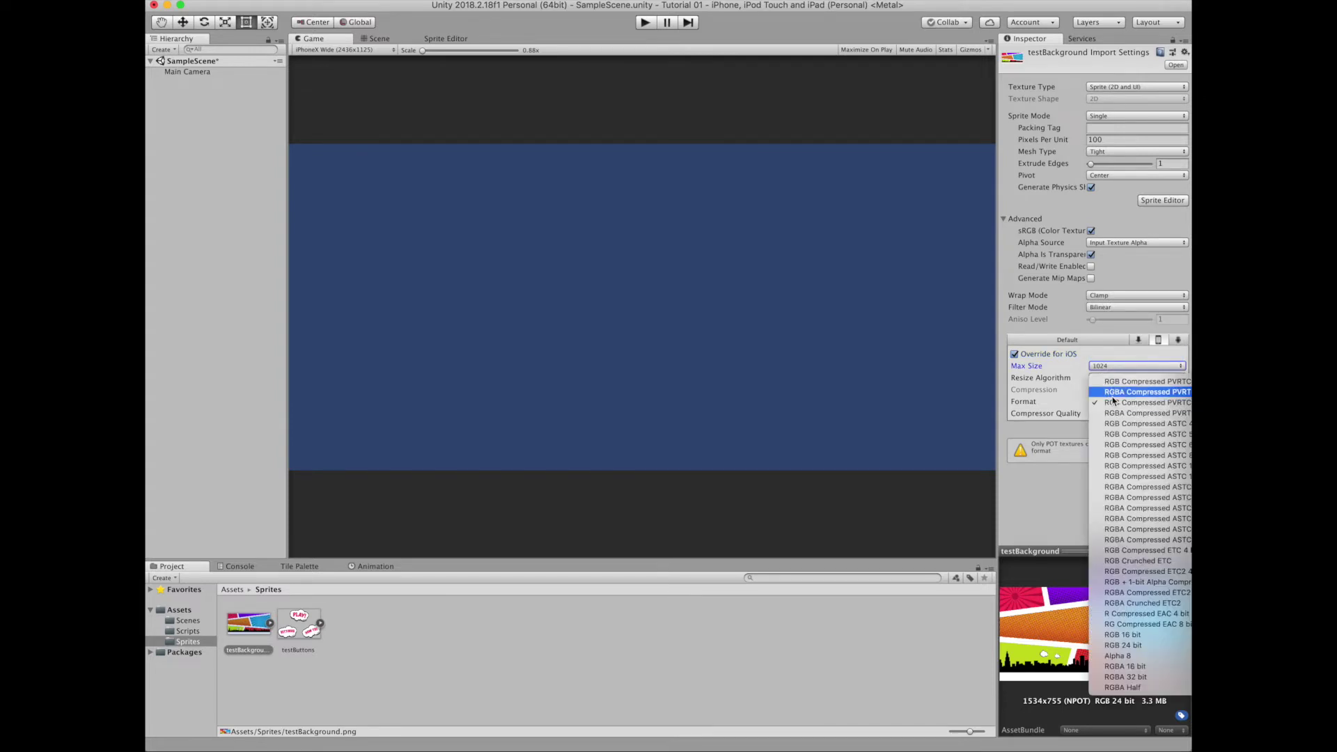
click(1114, 392)
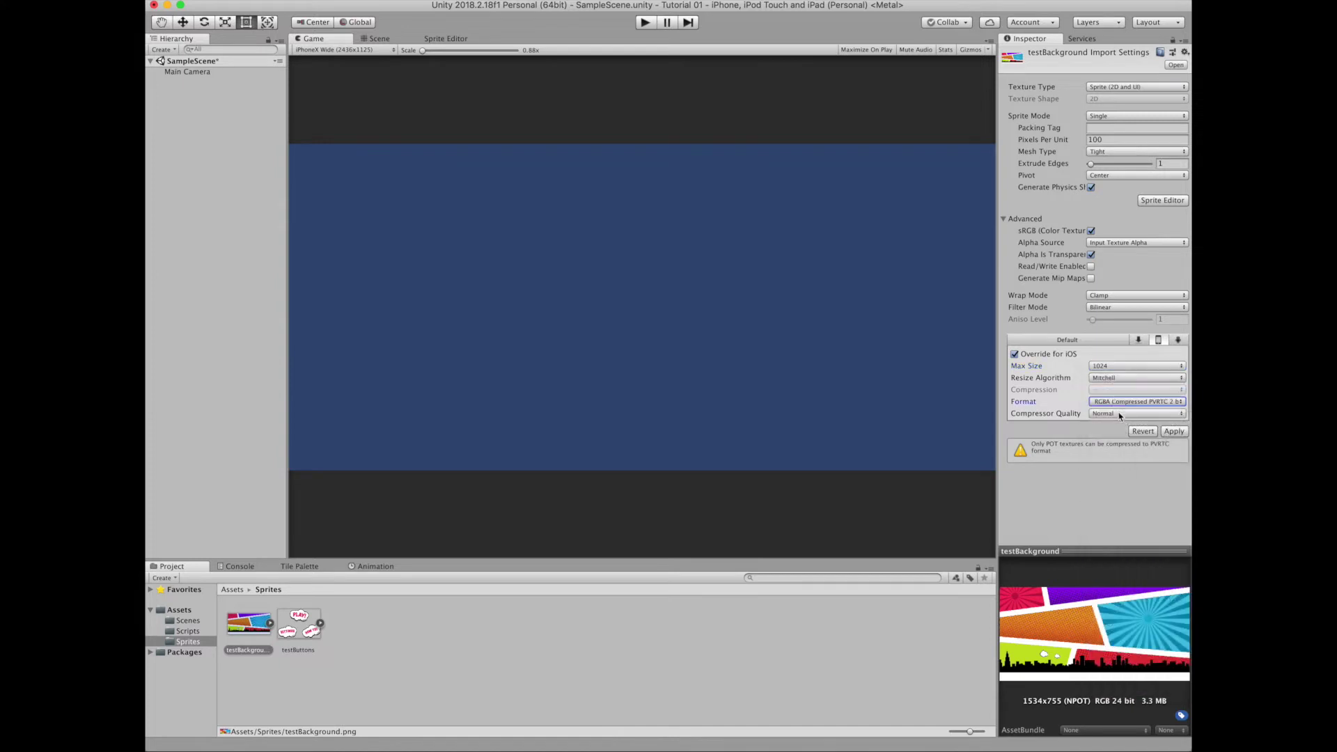
click(1177, 431)
Step: Set testBackground's Mesh Type to Full Rect and apply
click(1100, 151)
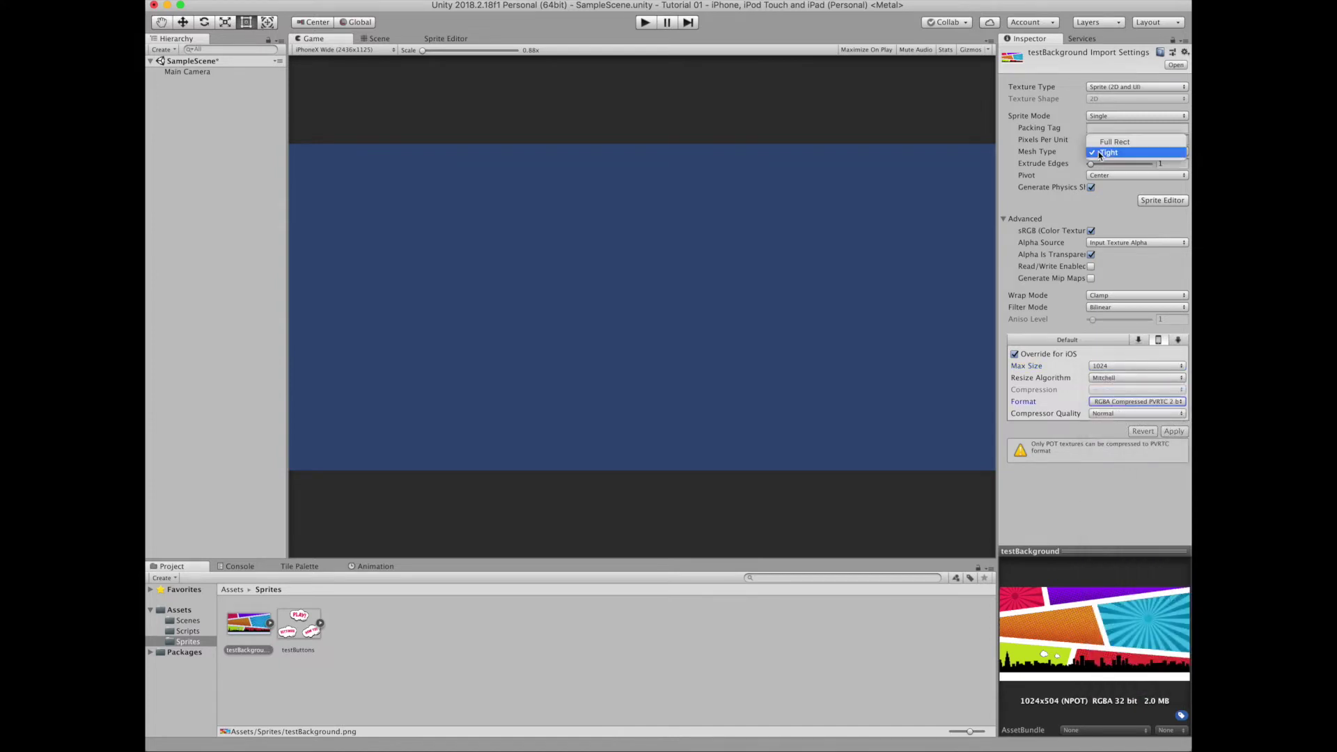
click(1100, 140)
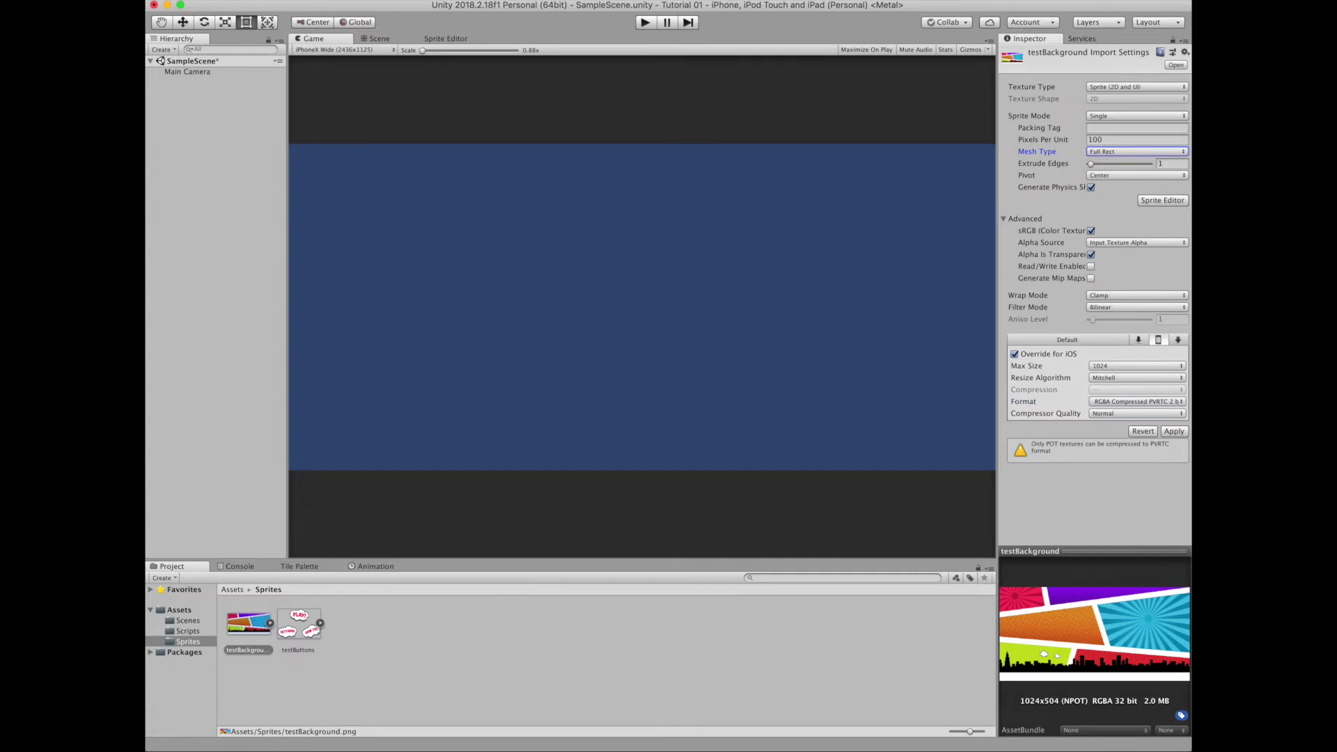
click(1173, 431)
Step: Set testButtons to Multiple sprite mode with a Full Rect mesh
click(312, 633)
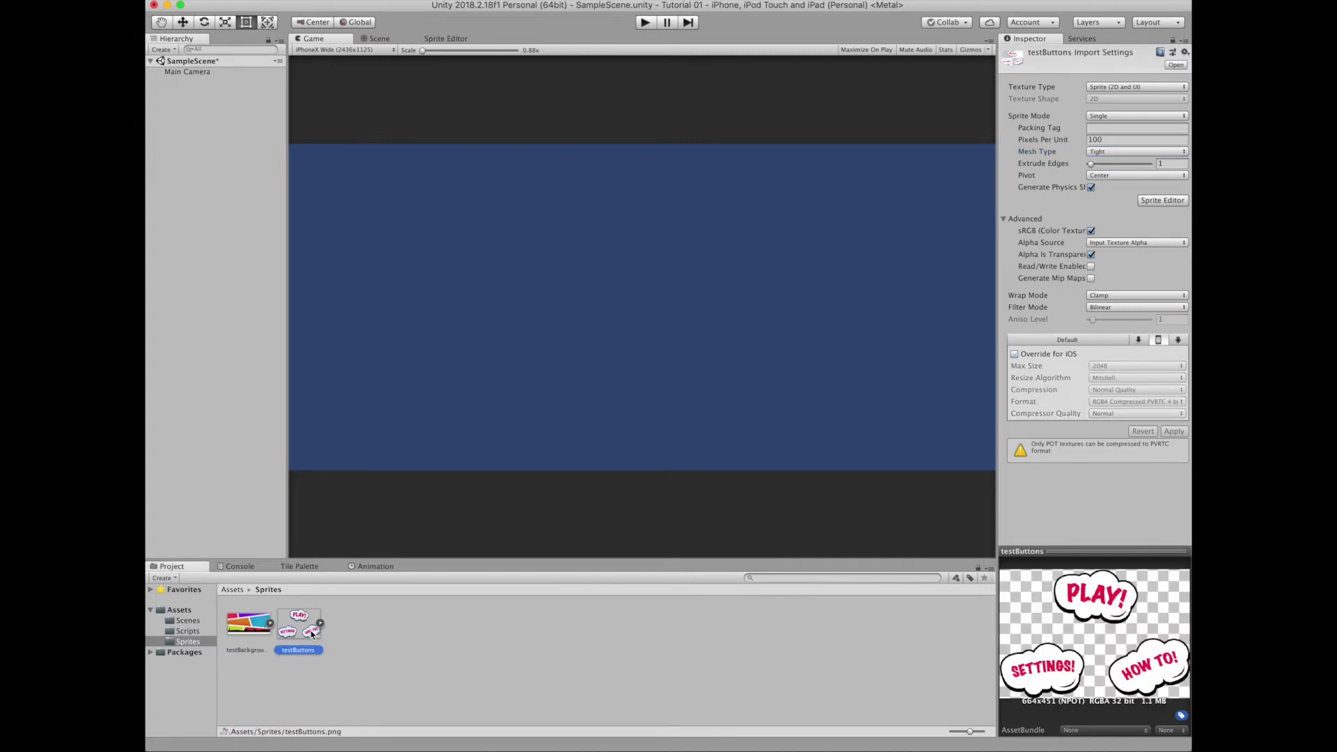
click(1109, 118)
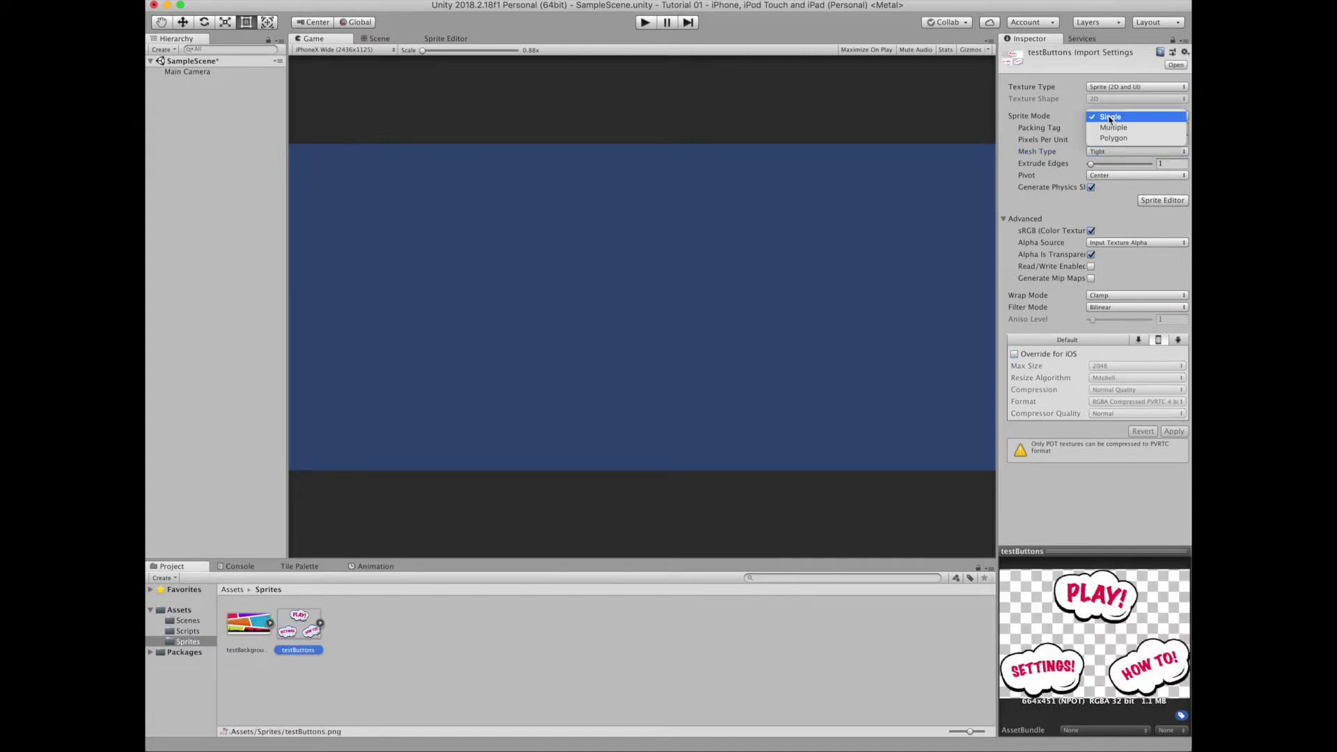
click(1111, 127)
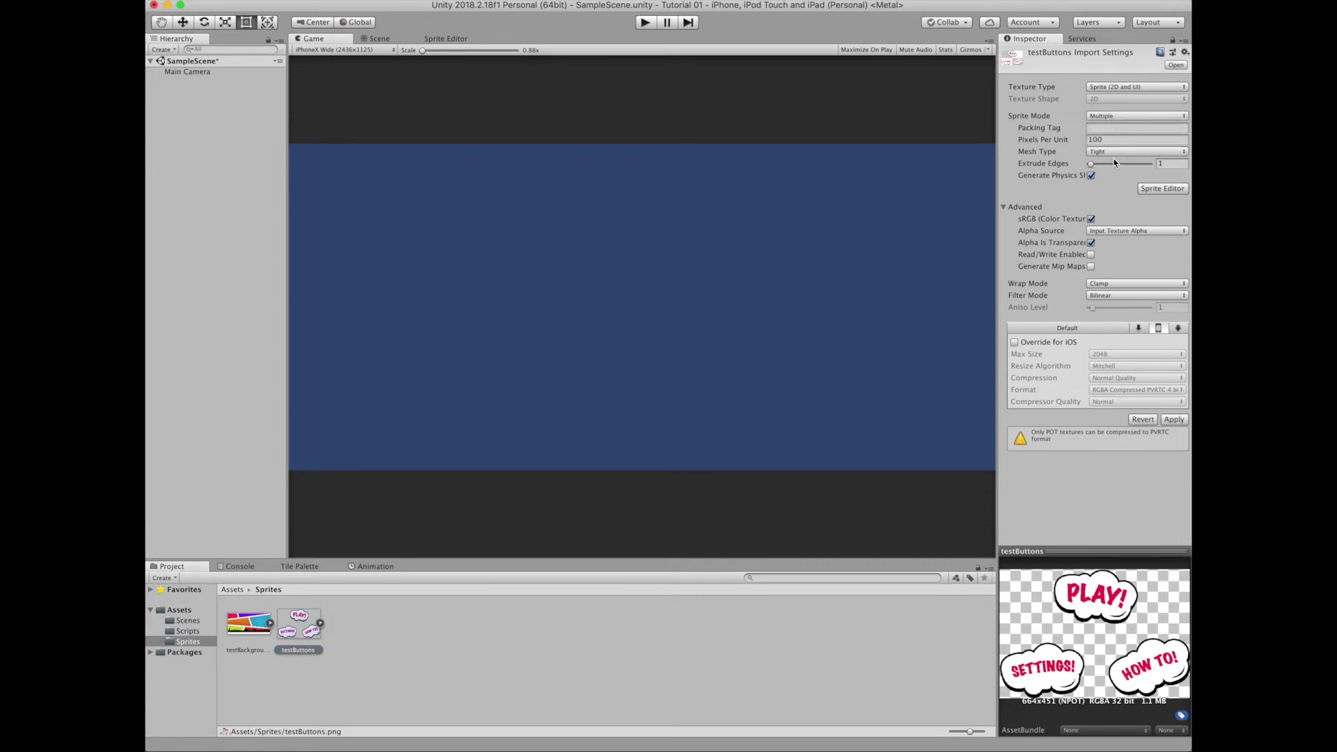
click(1115, 154)
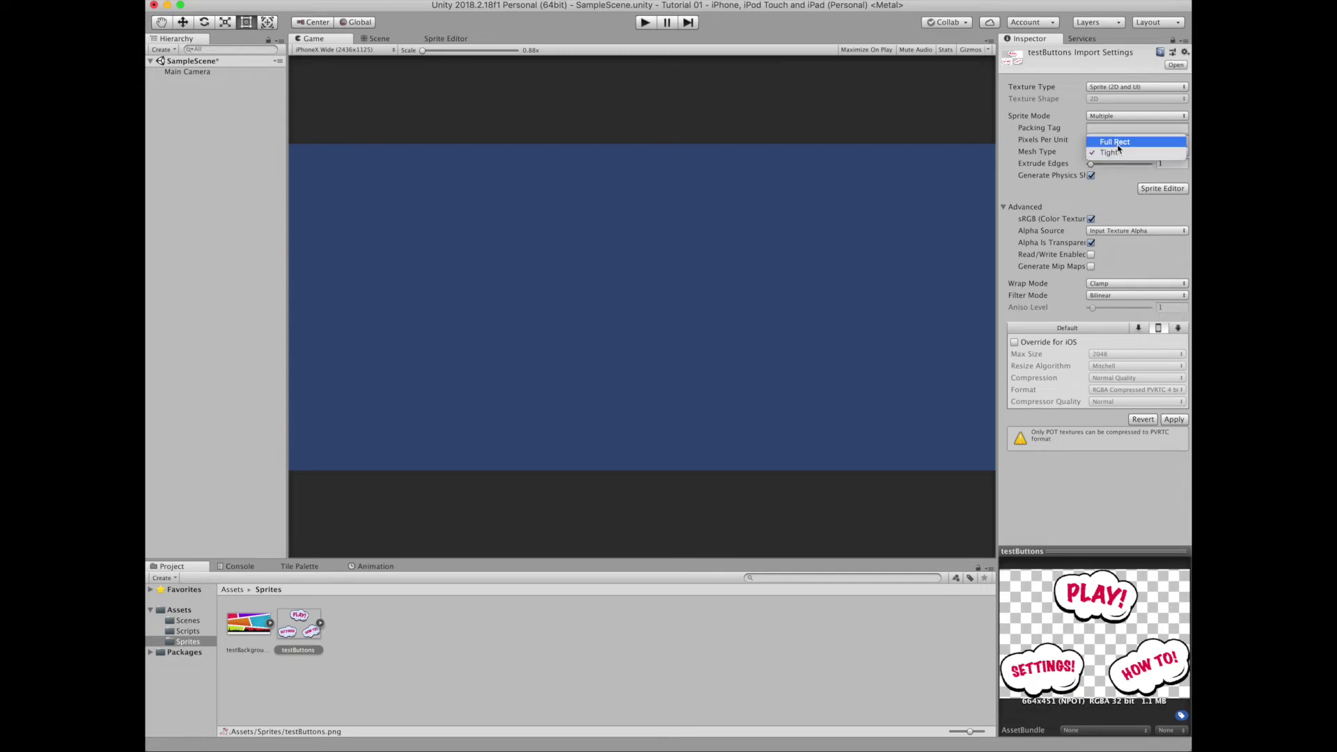
click(1114, 141)
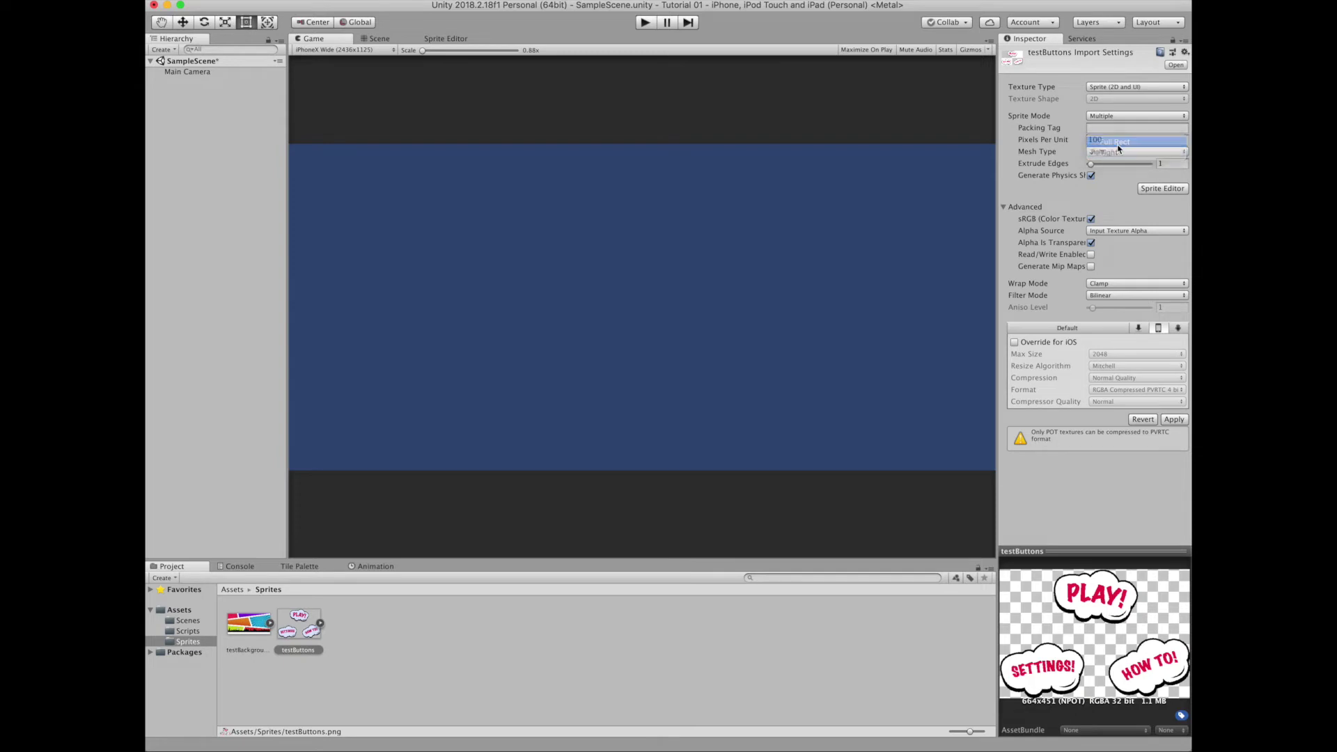
Step: Override testButtons' iOS max size and RGBA Compressed PVRTC 2 bits format, then apply
click(1015, 343)
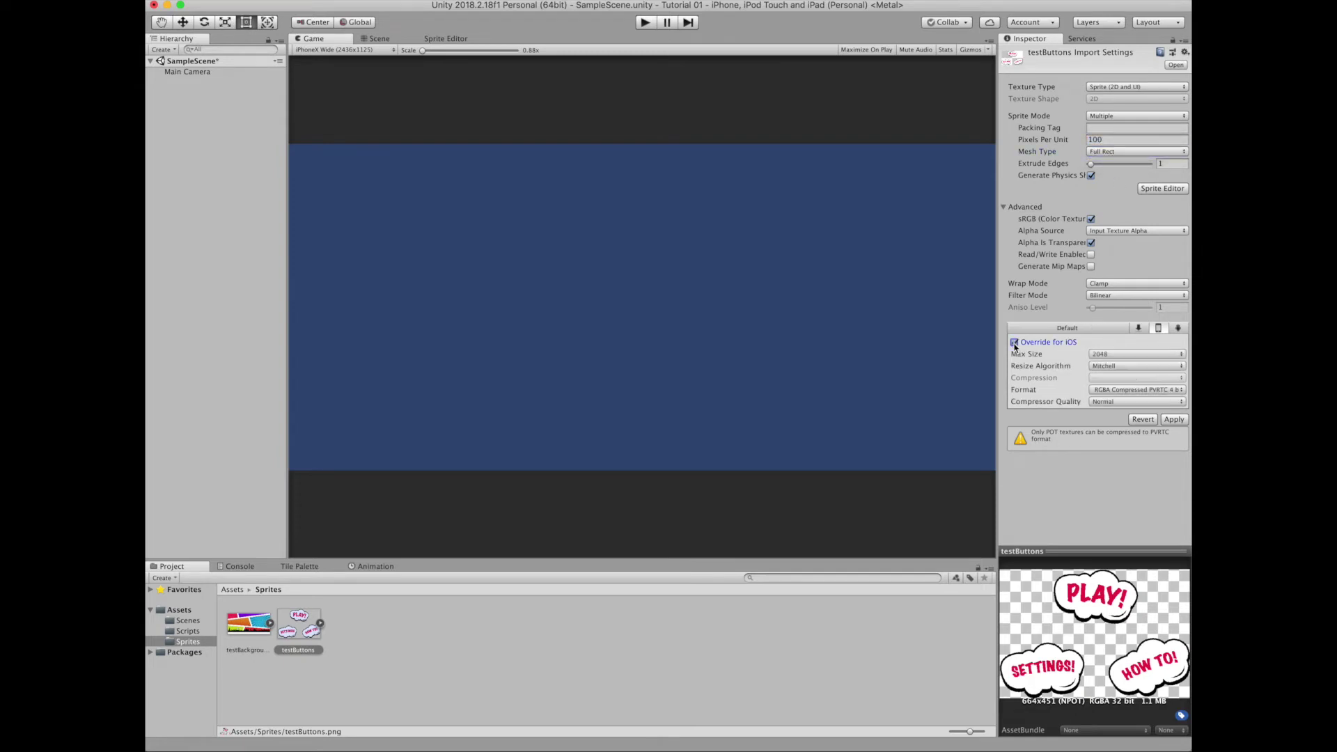
click(1099, 357)
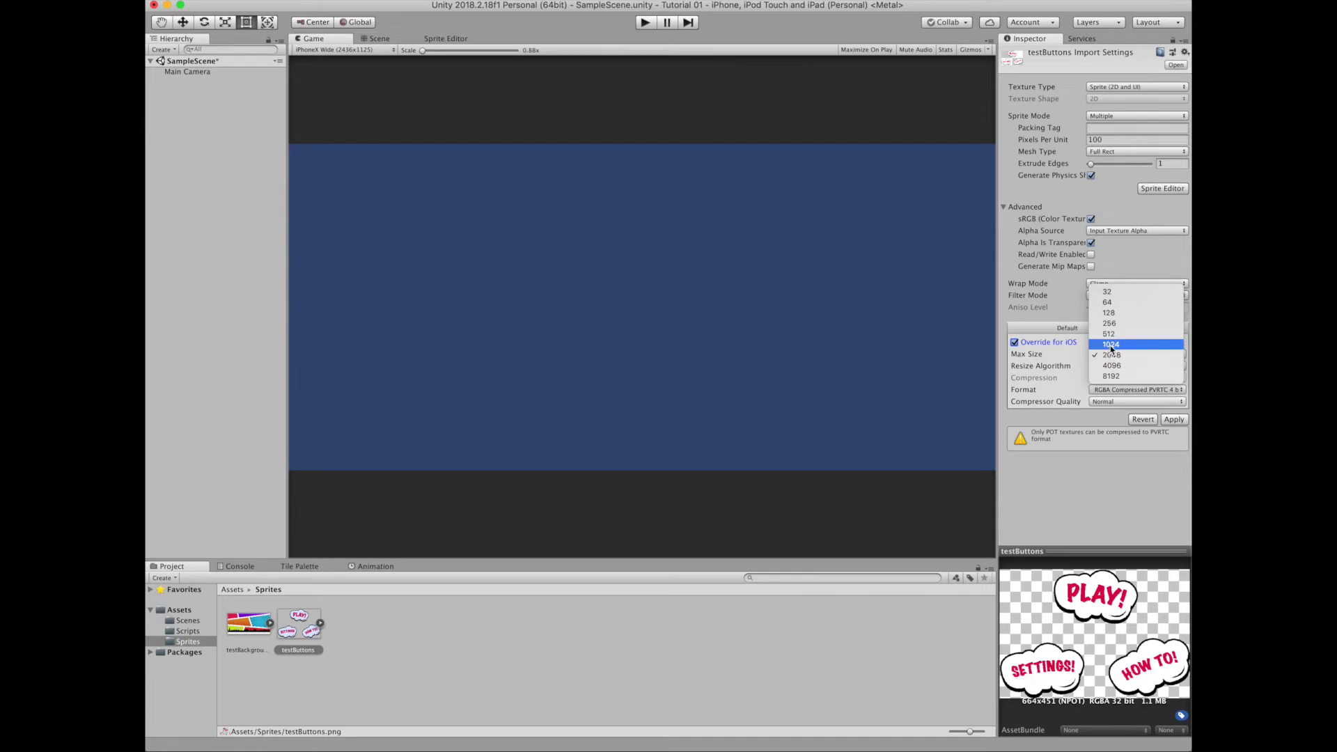
click(1111, 345)
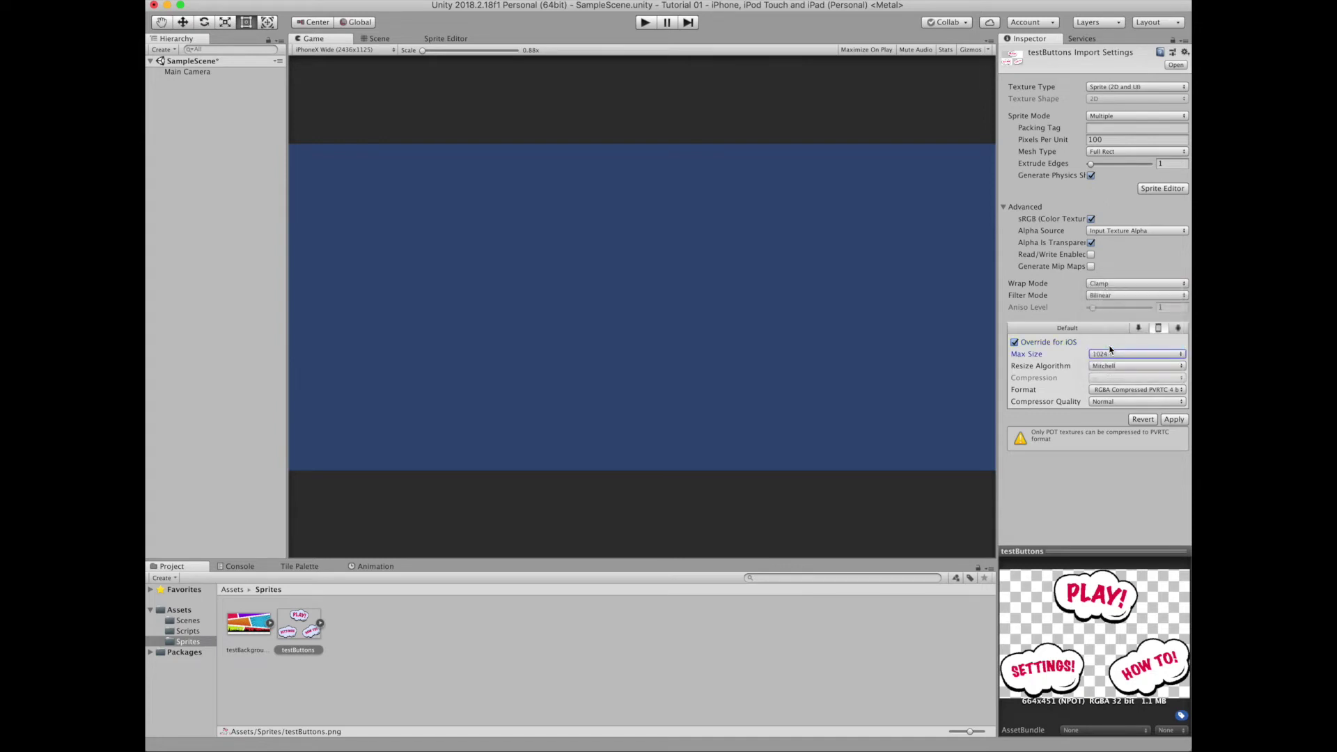
click(1125, 390)
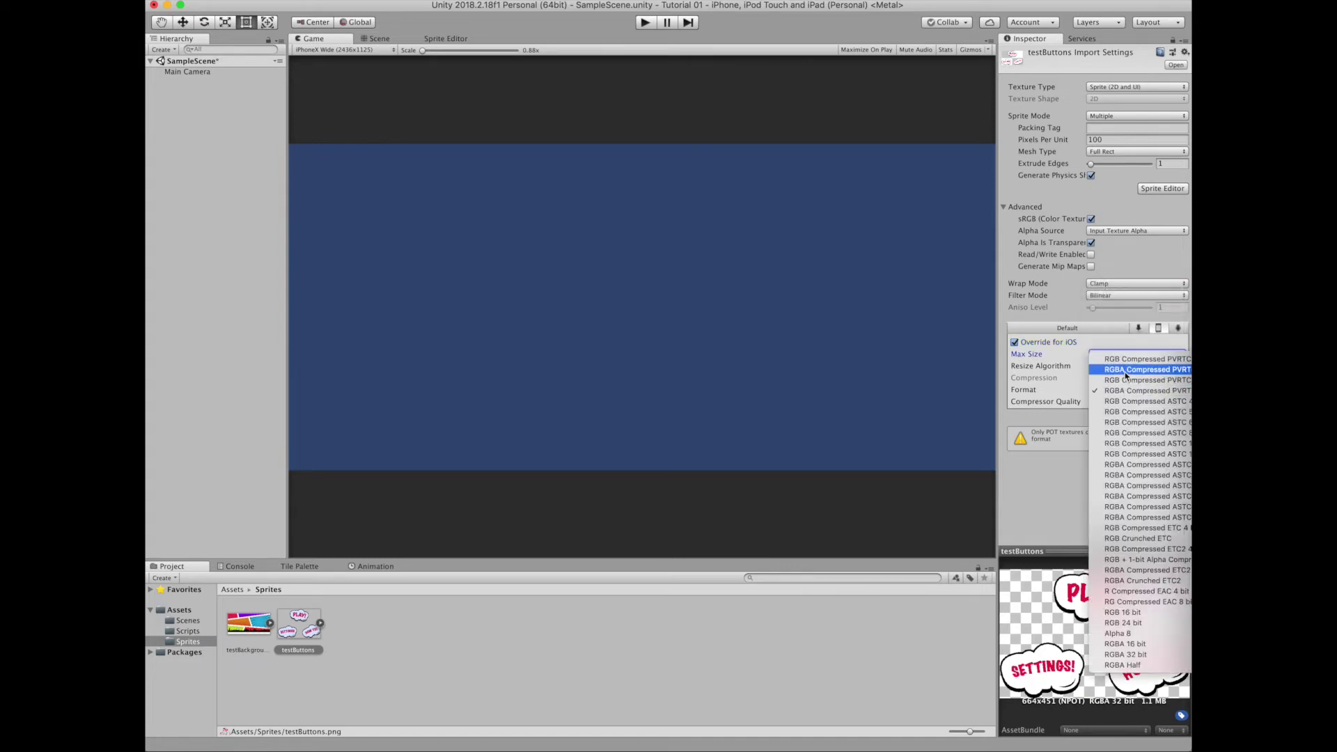
click(1125, 371)
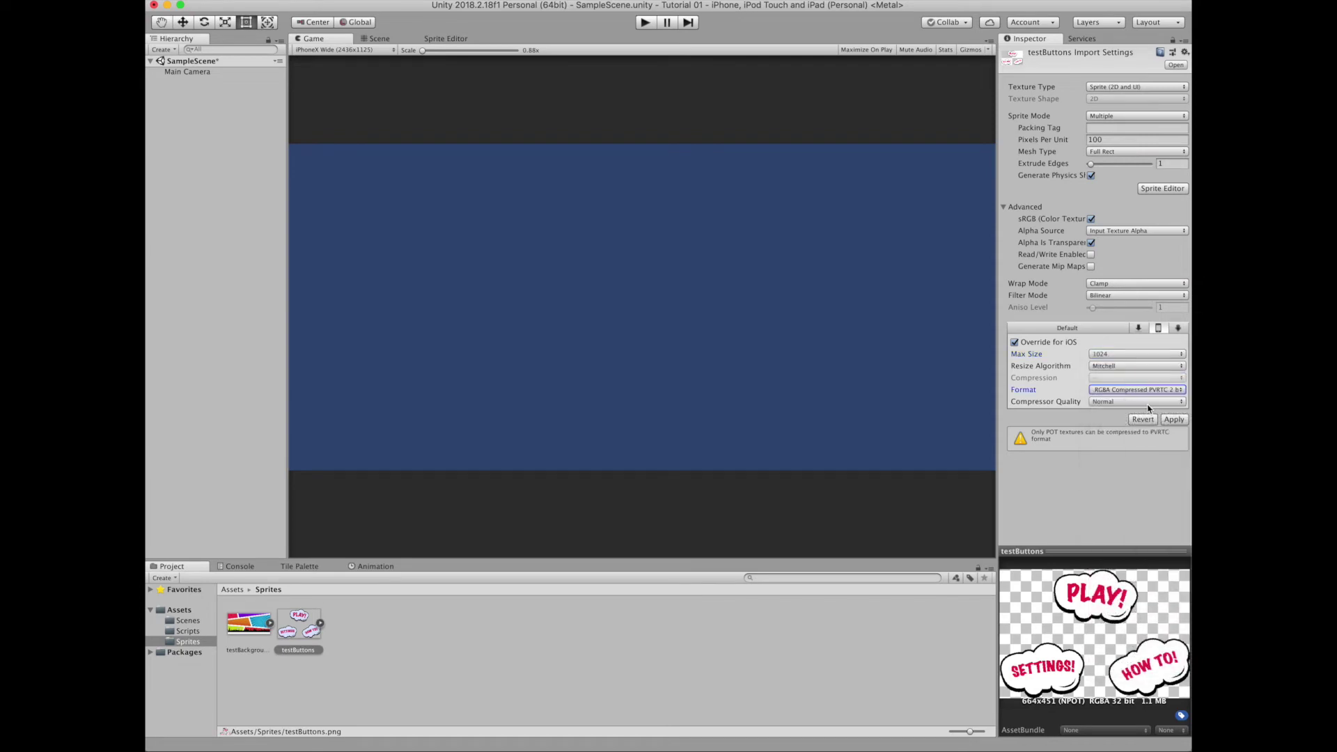
click(1174, 419)
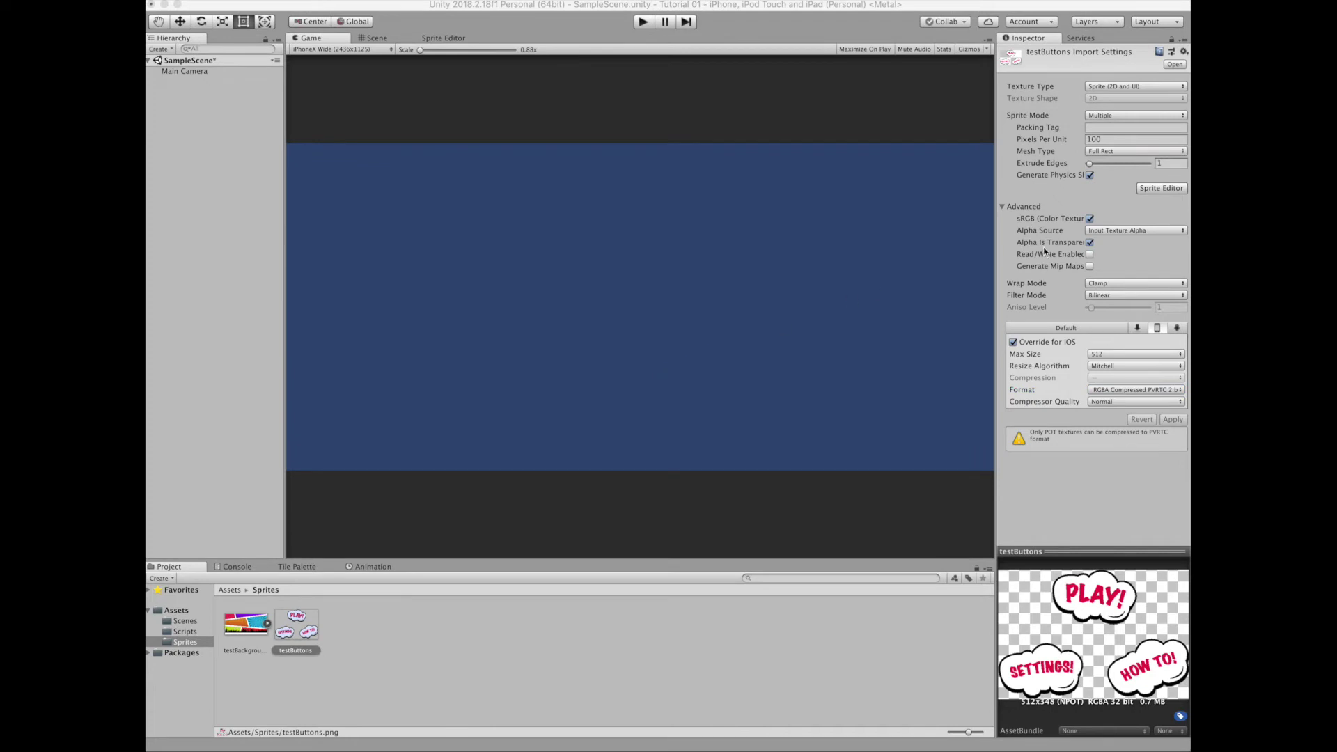
Step: Auto-slice the testButtons sheet in the Sprite Editor and apply the slices
click(1154, 191)
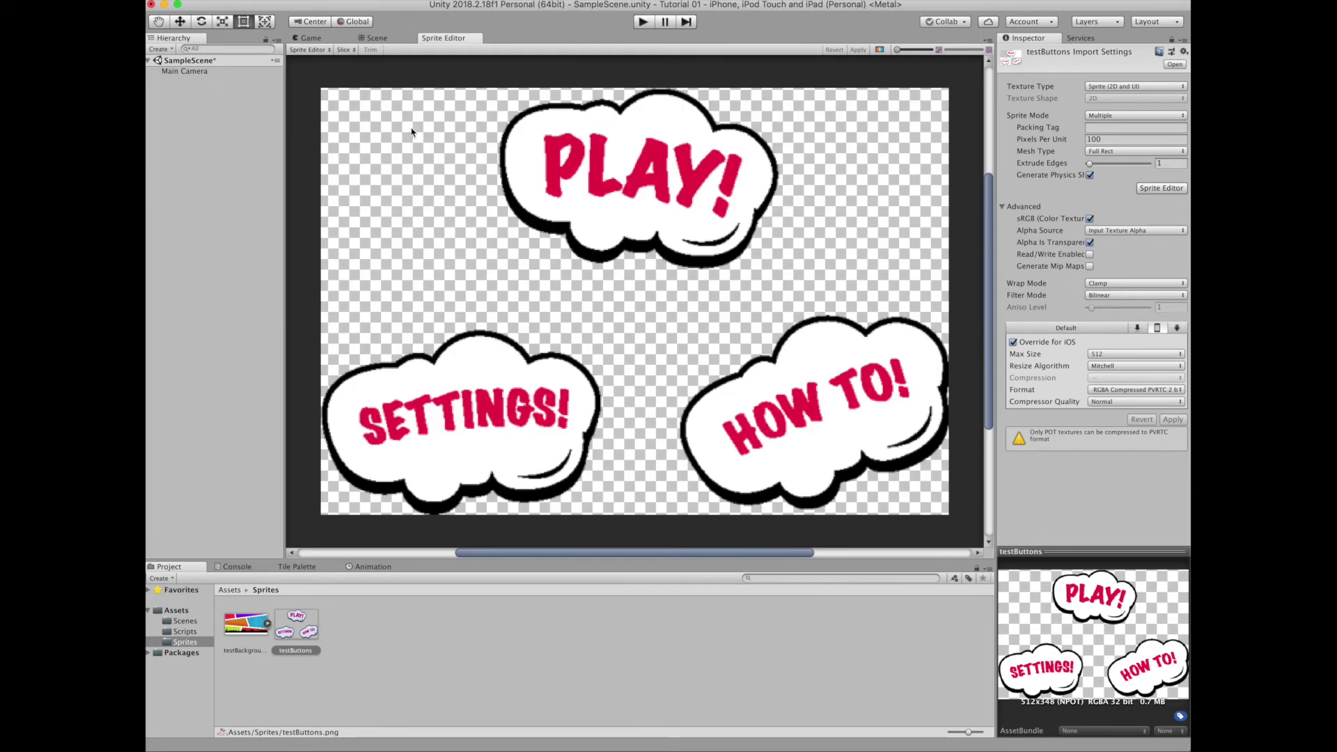
click(343, 50)
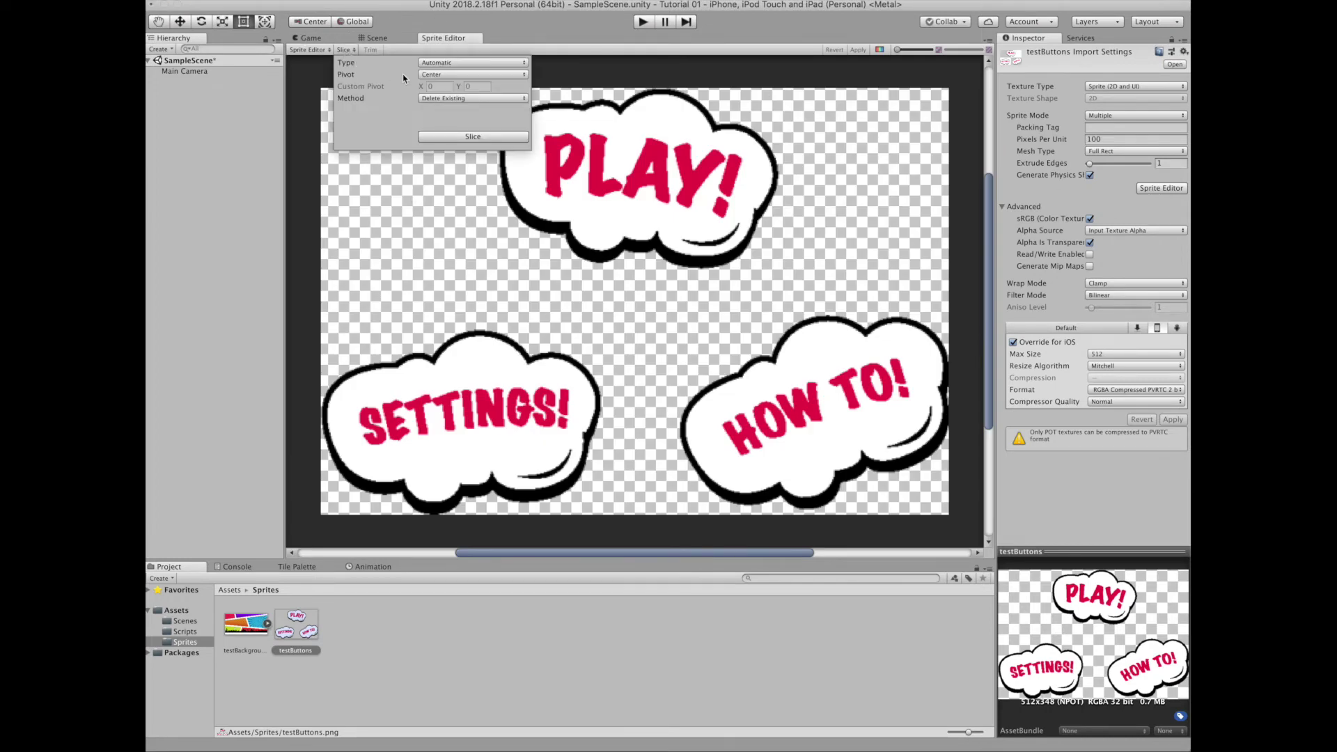
click(456, 137)
click(858, 50)
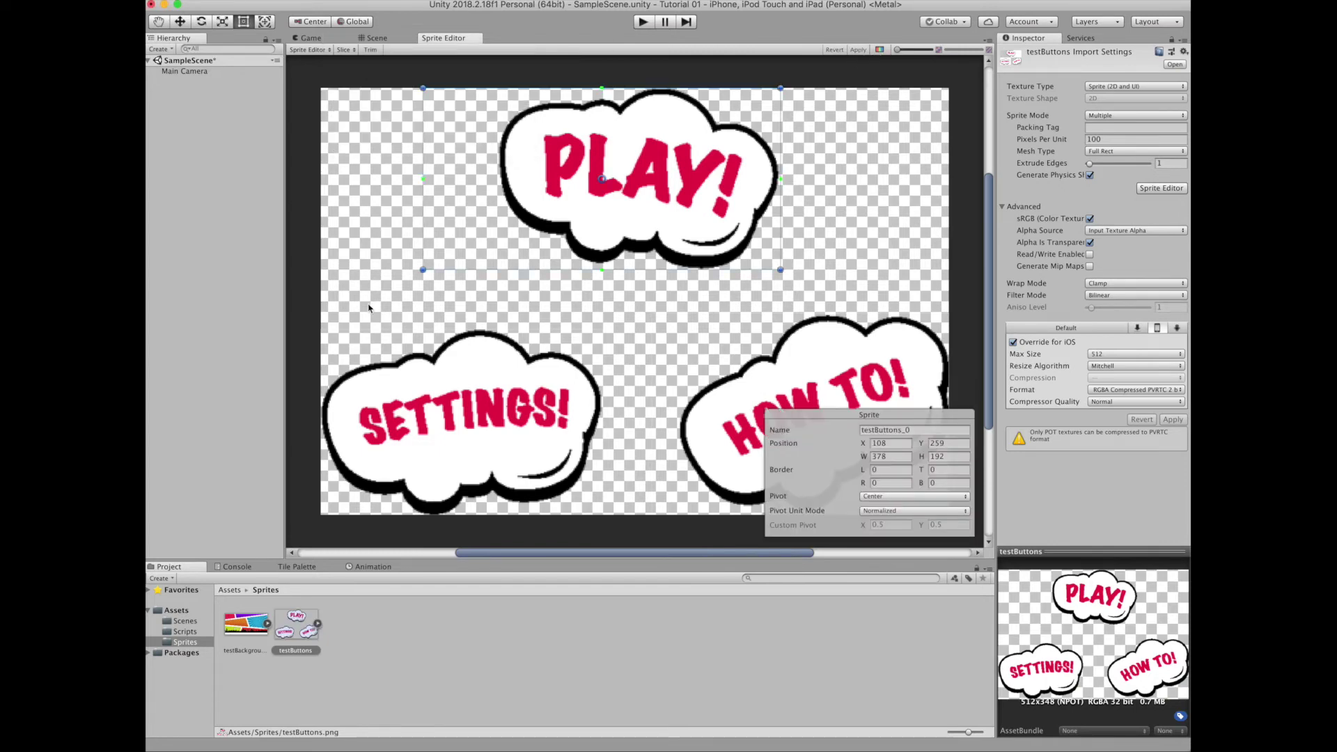
click(369, 38)
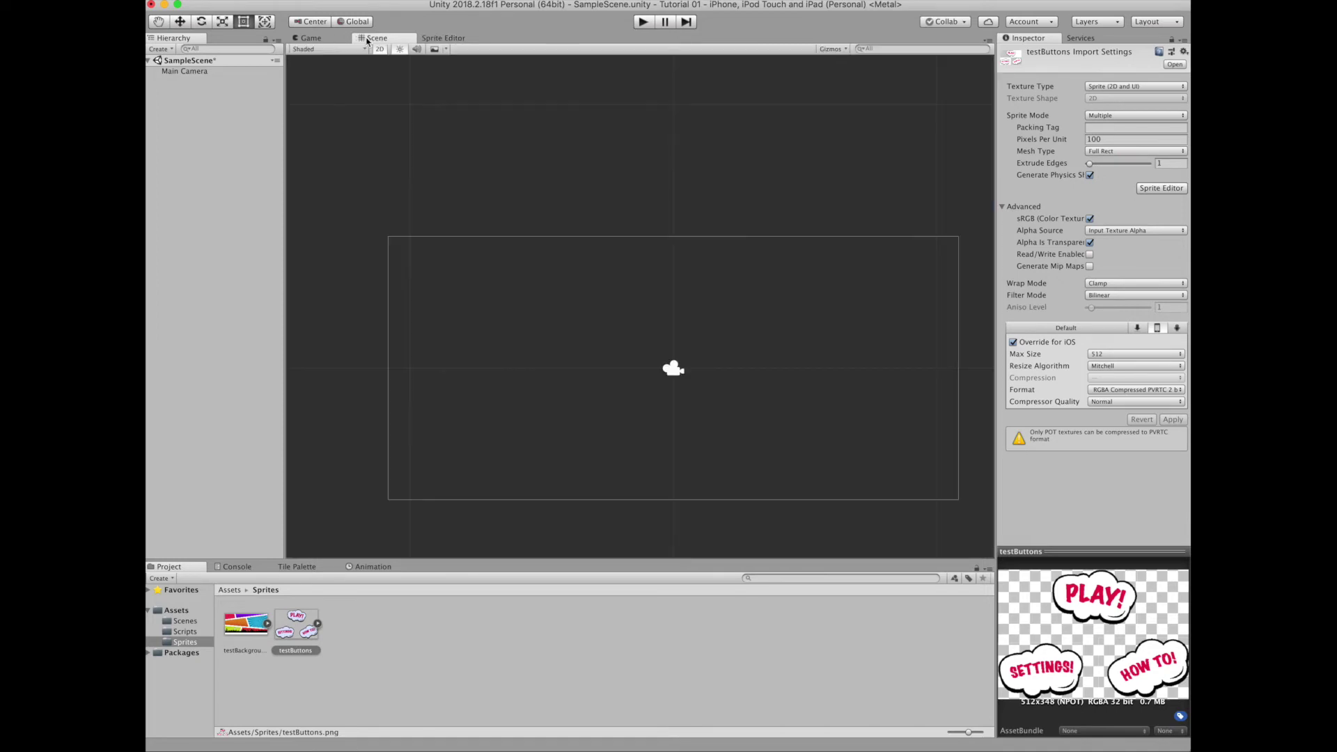
Step: Expand testButtons to show its PLAY, SETTINGS and HOW TO sprites, zooming the view
click(319, 628)
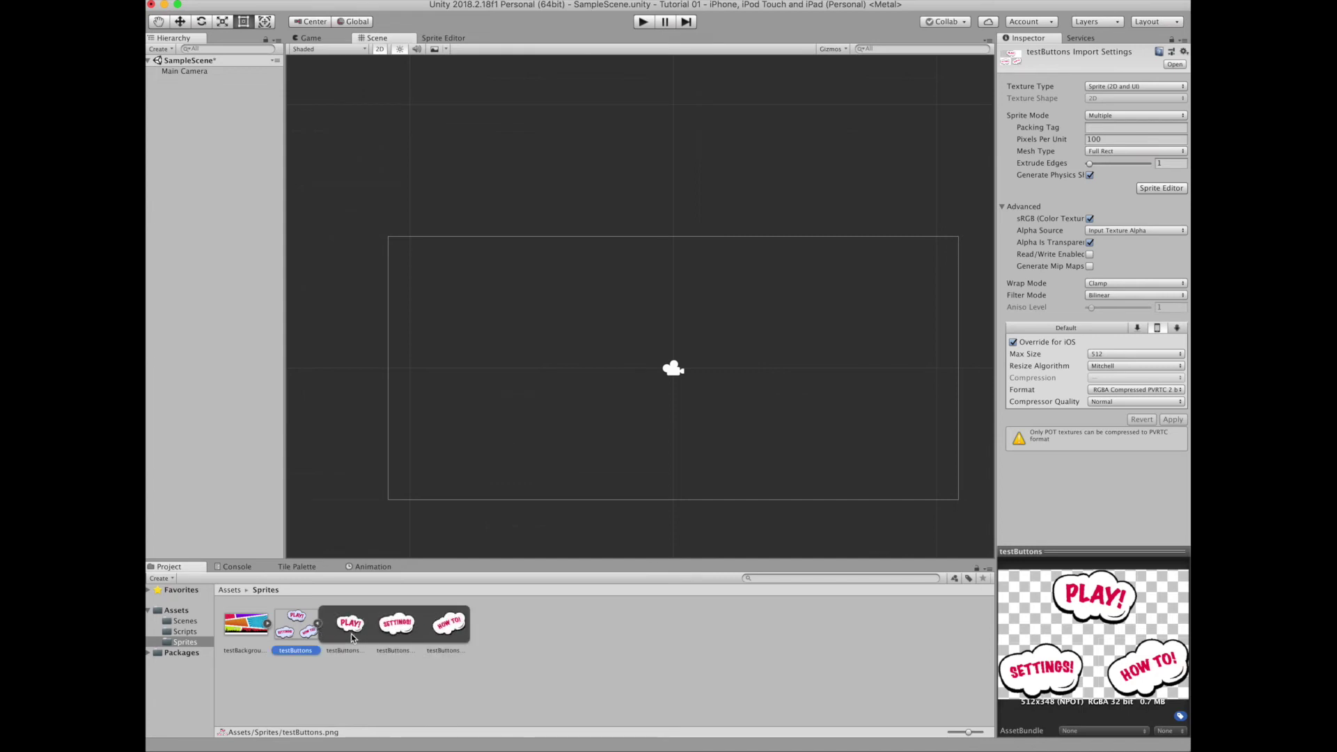
scroll(512, 492, up, 2)
scroll(512, 492, up, 2)
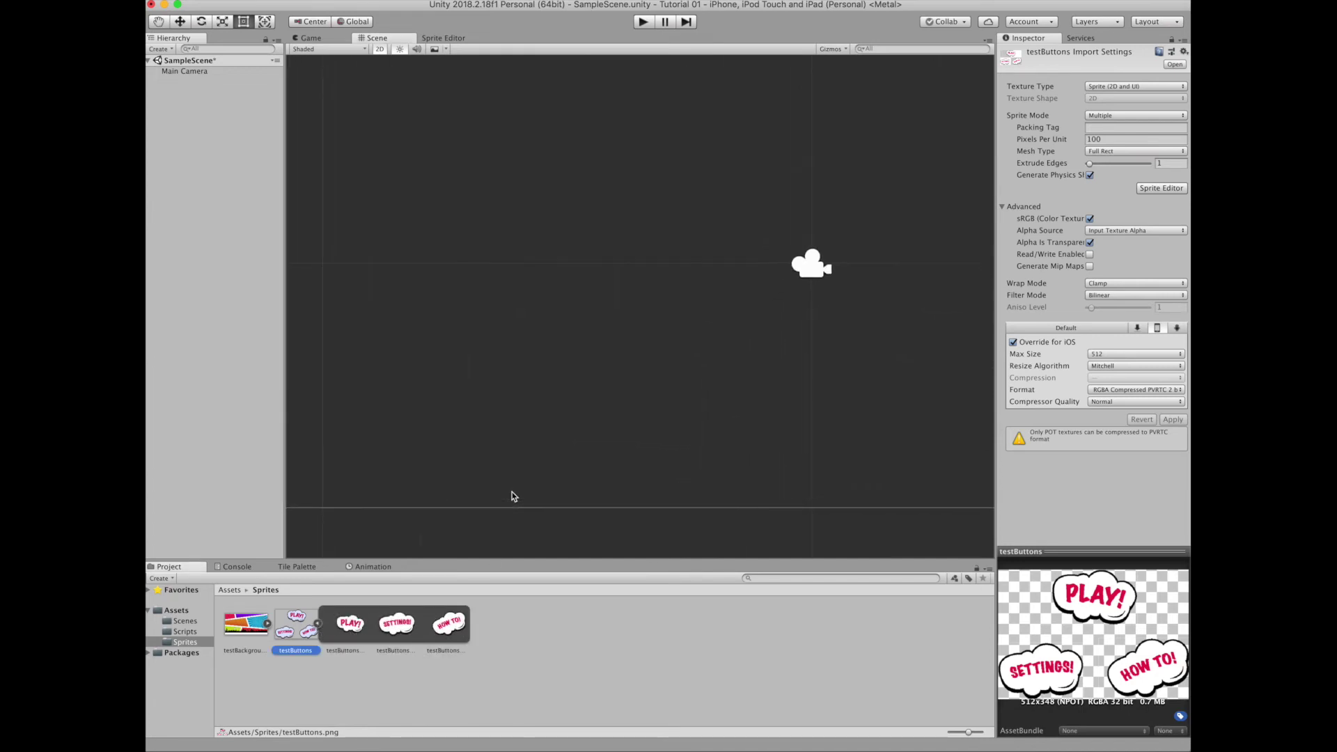
scroll(512, 491, up, 2)
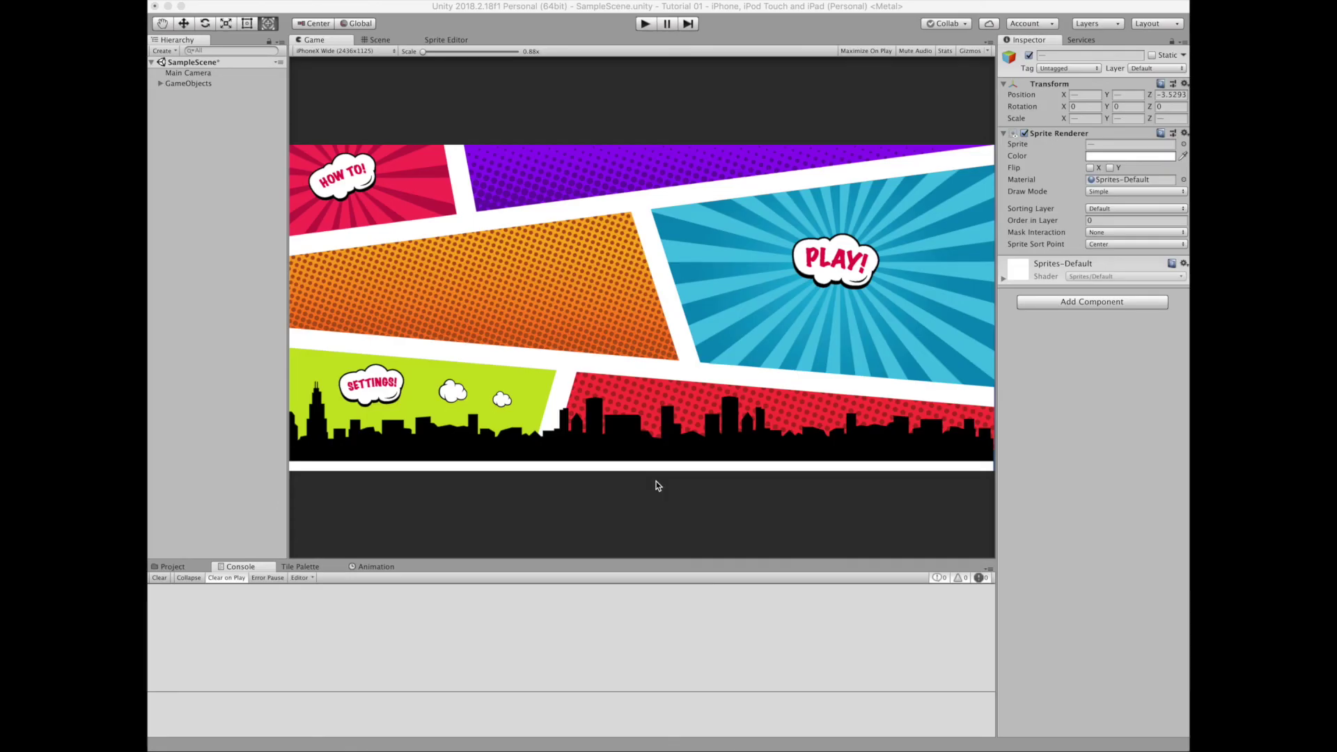